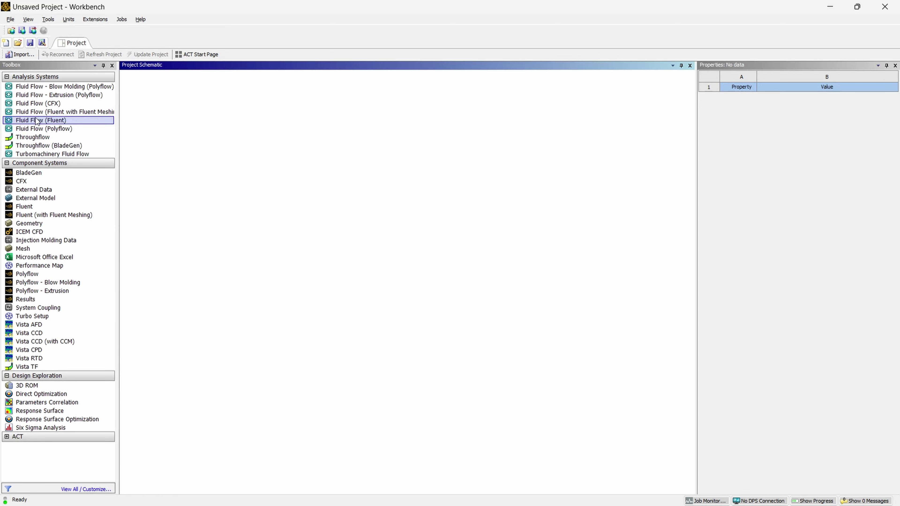
Add a Fluid Flow (Fluent) analysis system to the project and import 20LUNIT.igs as its geometry.
left_click_drag(35, 123, 167, 123)
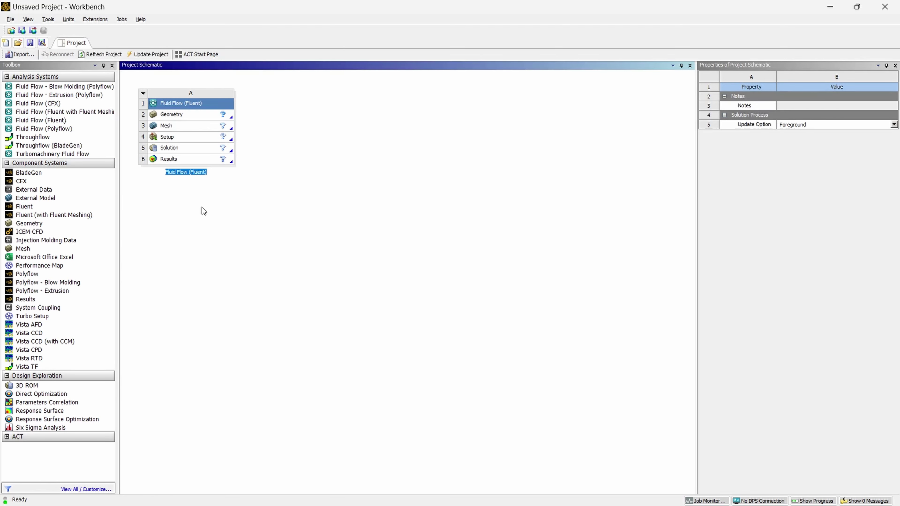
left_click(178, 116)
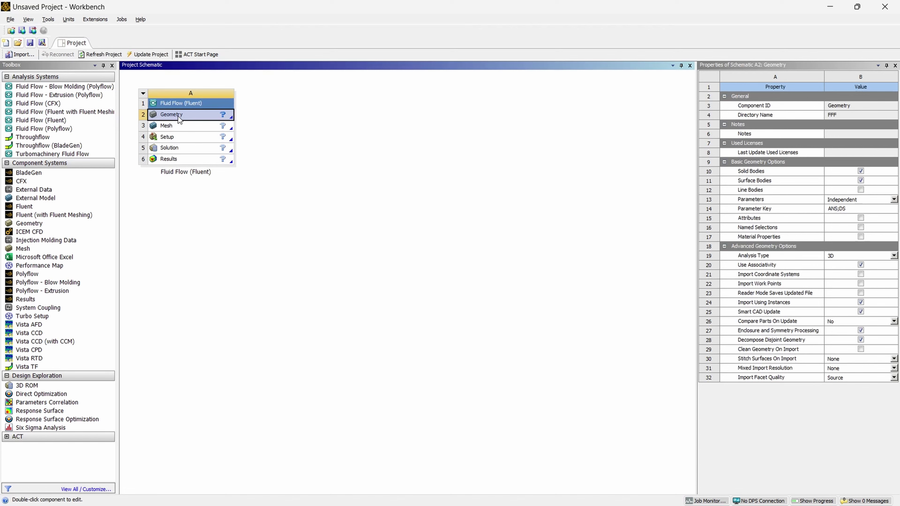
right_click(178, 116)
mouse_move(213, 146)
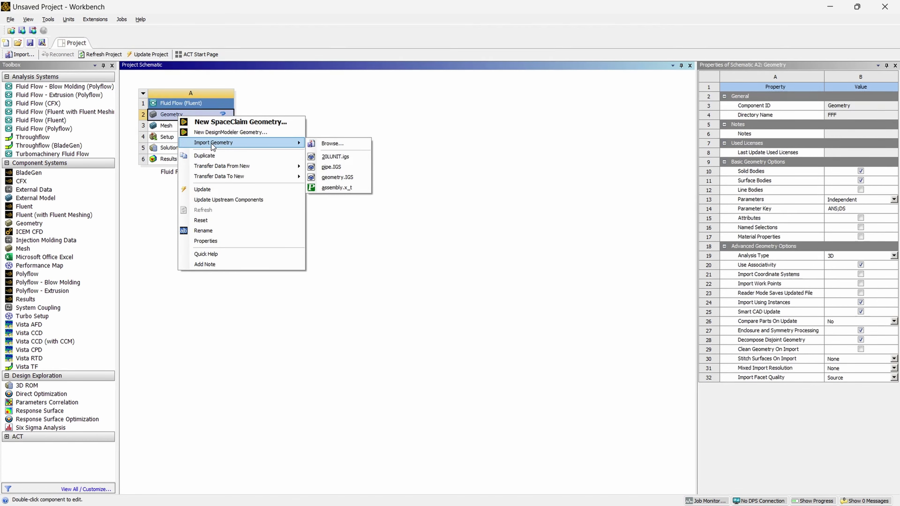
left_click(347, 157)
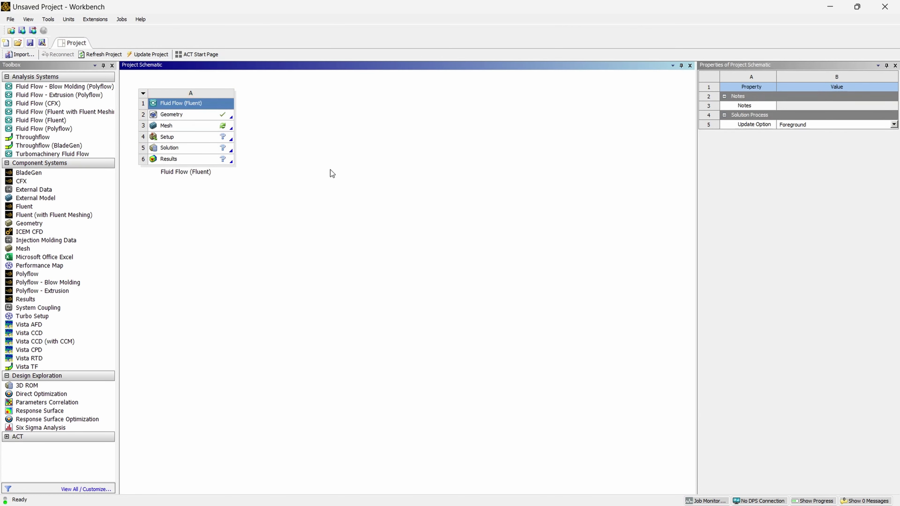
Open the imported geometry of the Fluid Flow system for editing in SpaceClaim.
left_click(179, 115)
right_click(180, 116)
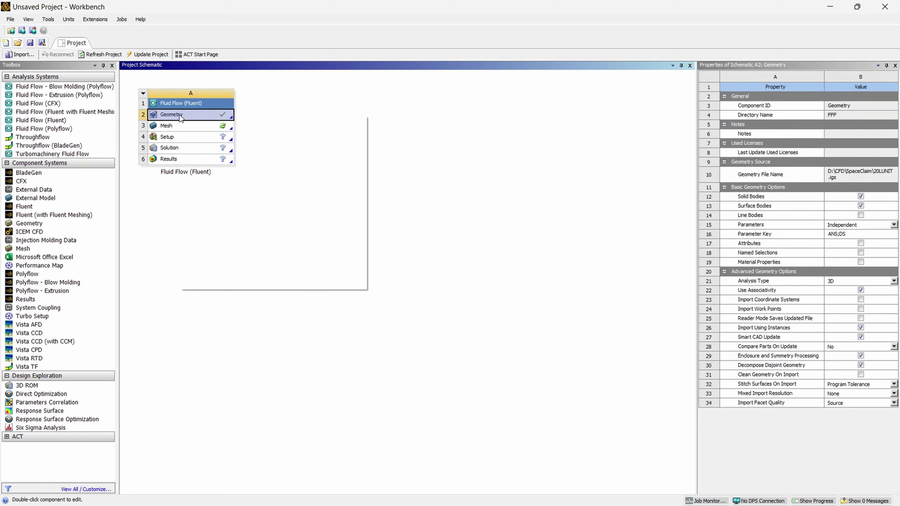
left_click(225, 121)
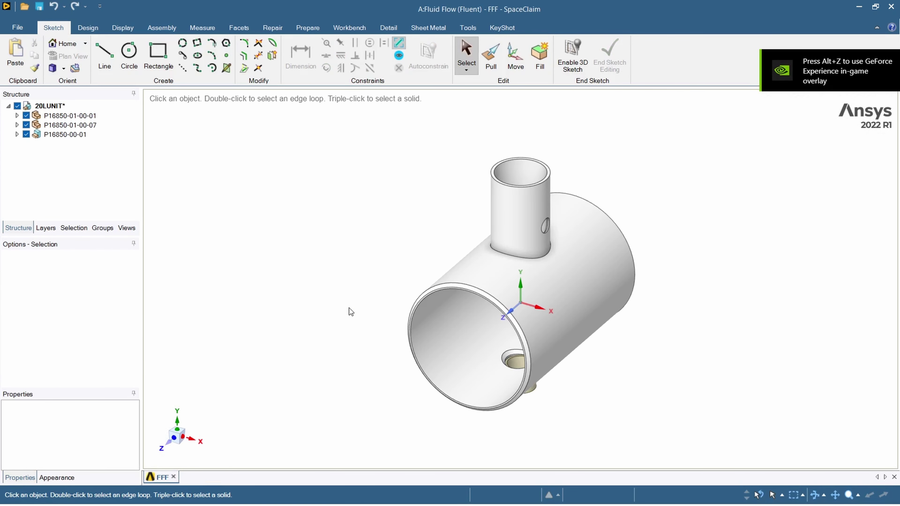
Examine the pipe assembly from several angles, including the vertical branch, its side hole and the open cylinder end.
middle_click_drag(628, 358, 596, 319)
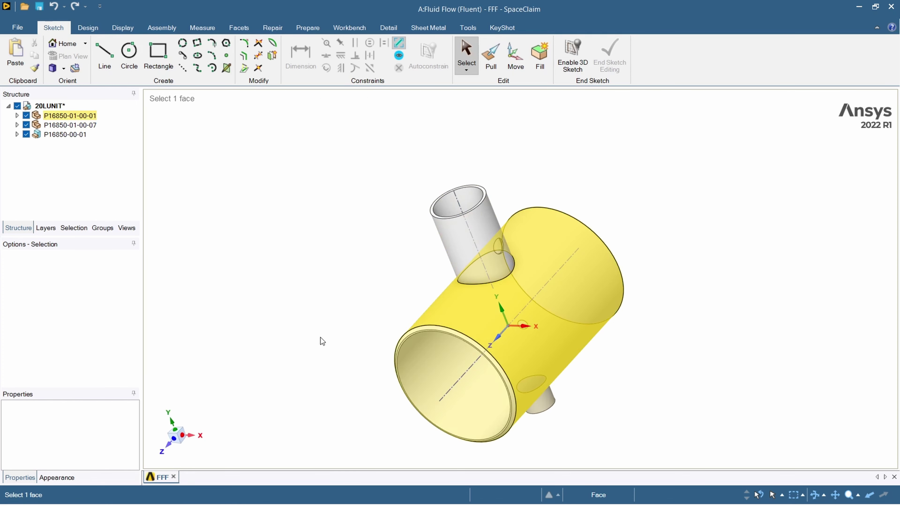
scroll(391, 271, "up", 5)
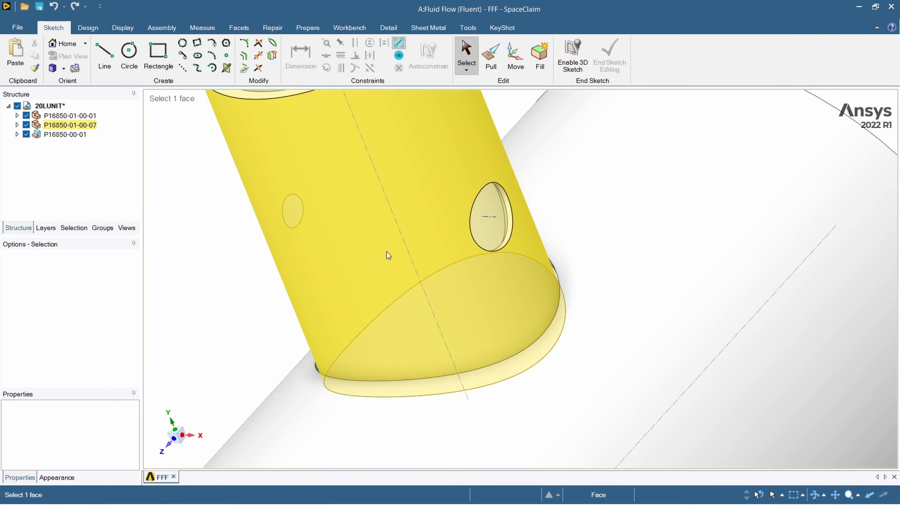
scroll(405, 227, "down", 5)
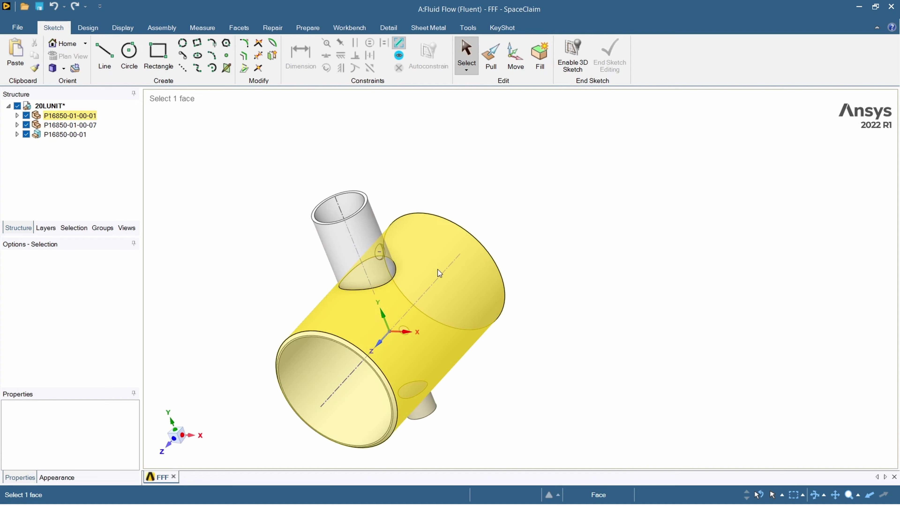
mouse_move(558, 193)
middle_mouse_down()
mouse_move(571, 207)
mouse_move(562, 209)
mouse_move(567, 234)
mouse_move(582, 227)
mouse_move(619, 155)
mouse_move(587, 153)
mouse_move(567, 180)
mouse_move(572, 223)
mouse_move(392, 319)
middle_mouse_up()
key("v")
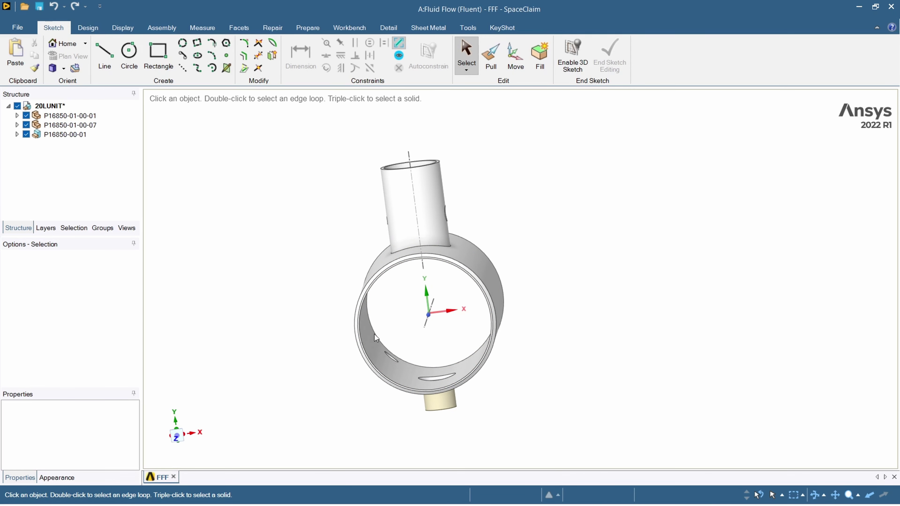
middle_click_drag(453, 337, 401, 346)
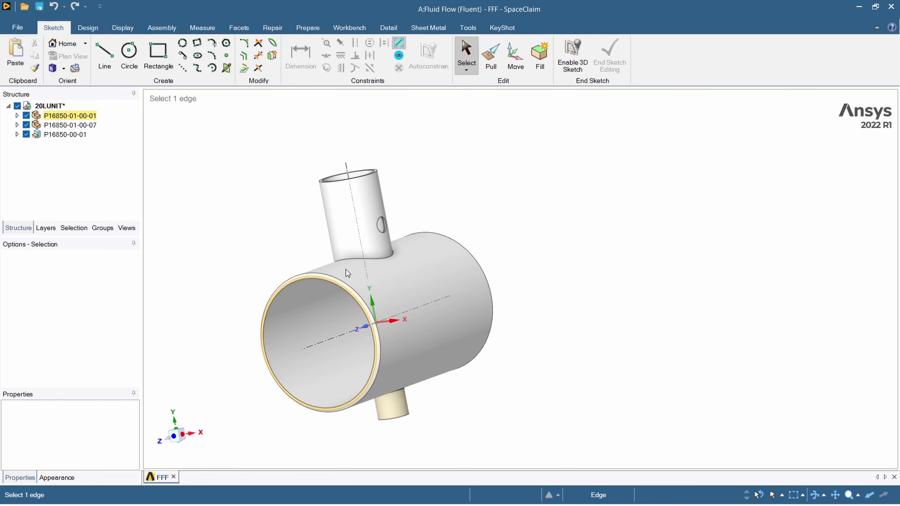
scroll(536, 290, "down", 3)
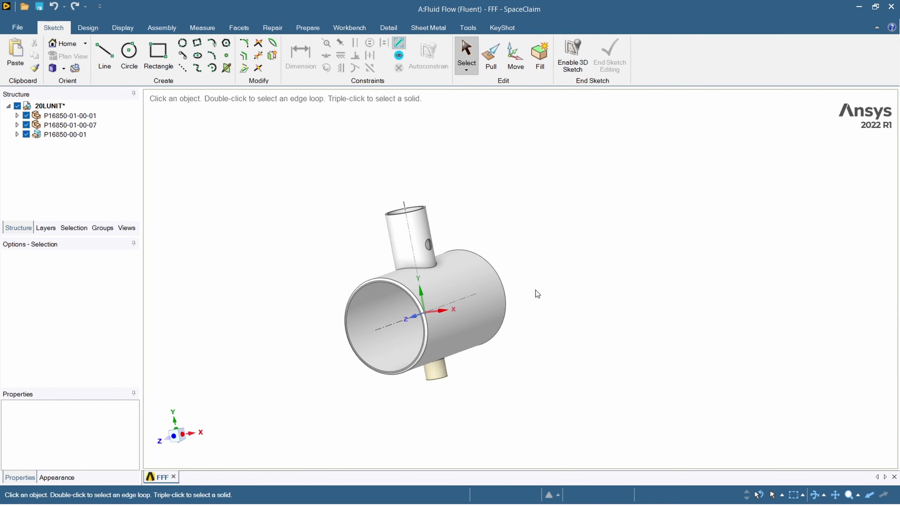
scroll(476, 317, "up", 3)
scroll(475, 317, "up", 3)
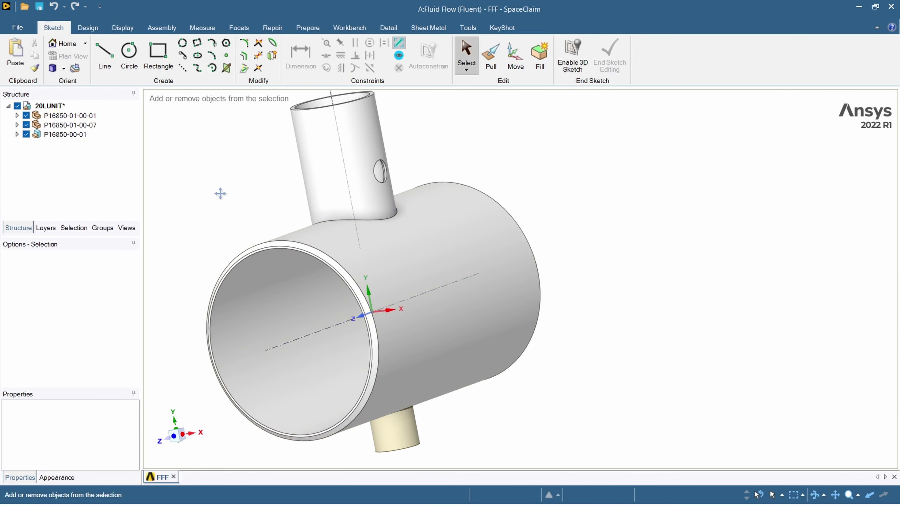
scroll(248, 196, "down", 2)
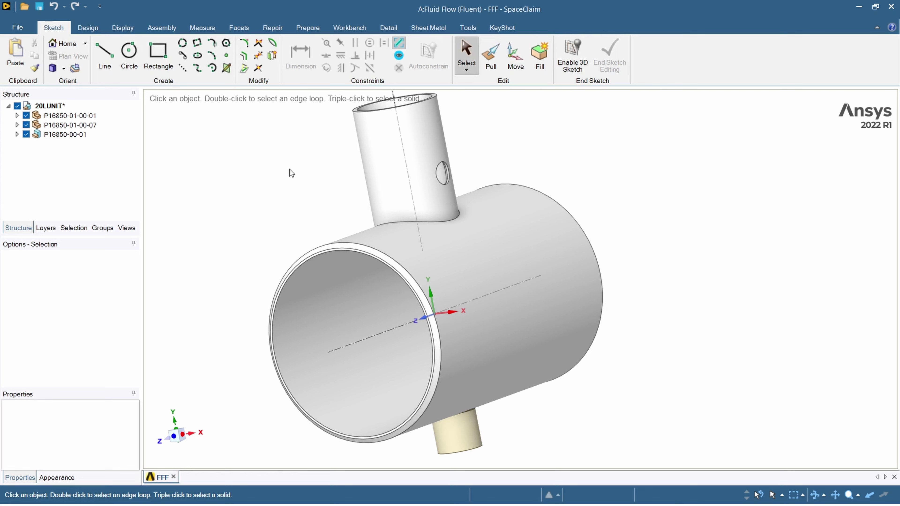
Check the model for stitchable edges, gaps, missing faces, split edges, extra edges and duplicate faces.
left_click(275, 28)
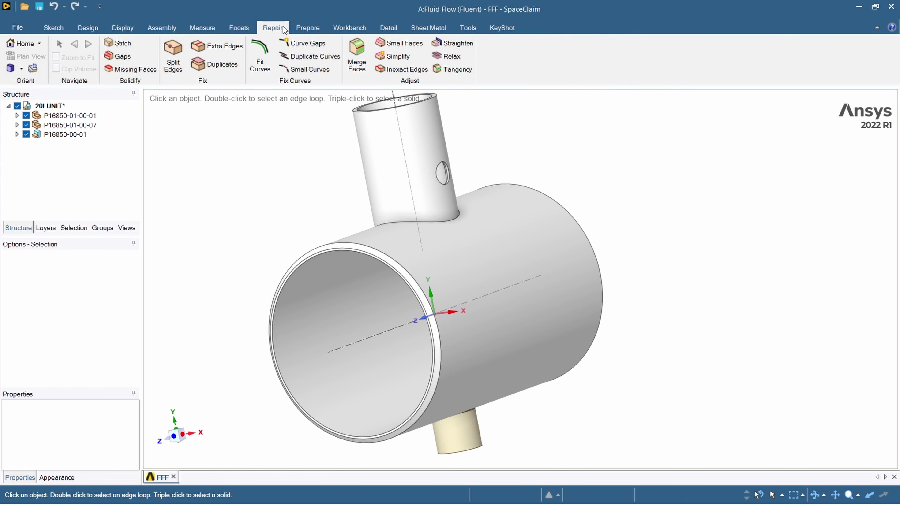
left_click(137, 44)
left_click(135, 55)
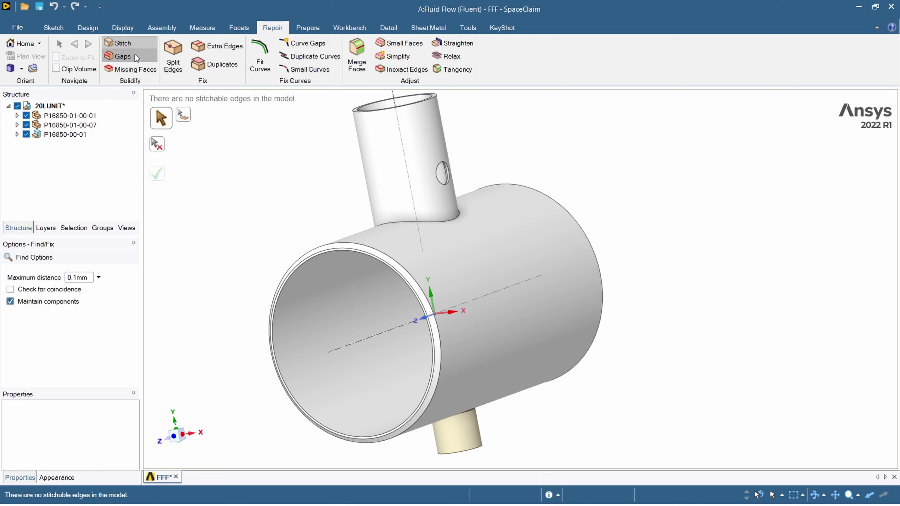
left_click(138, 70)
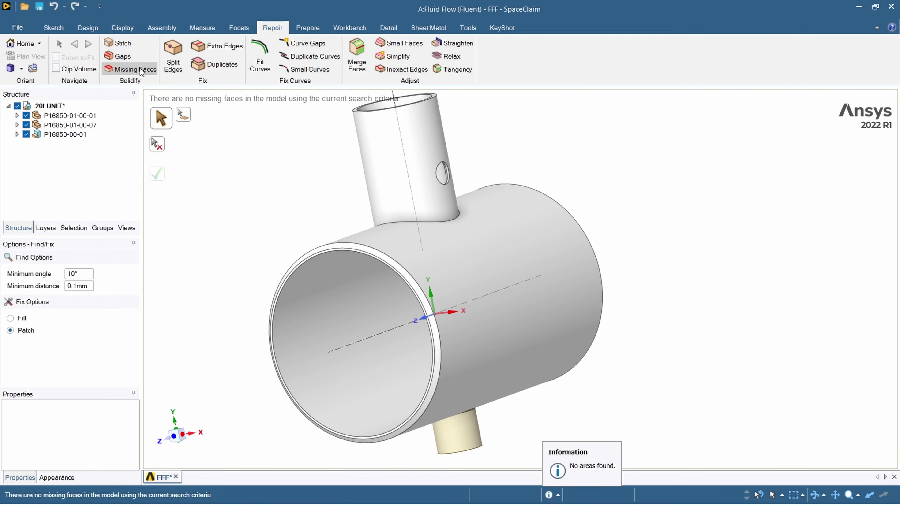
left_click(173, 57)
left_click(223, 46)
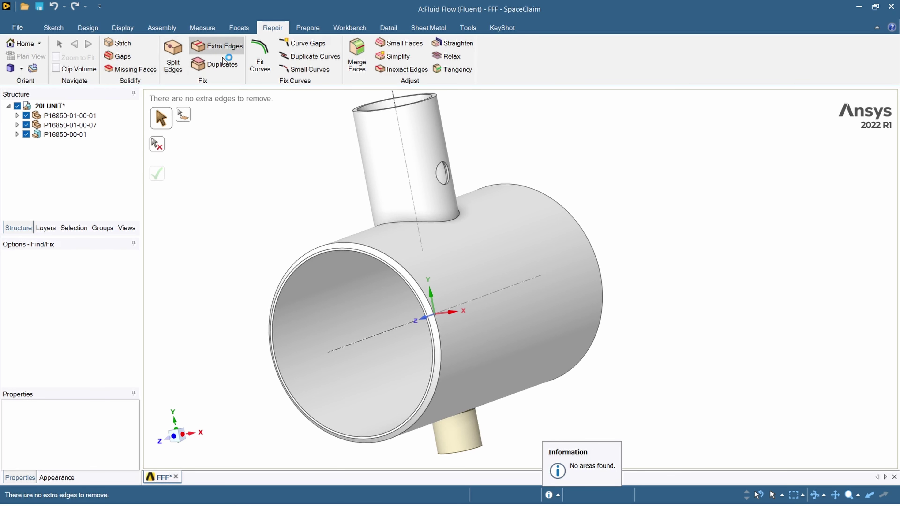
left_click(217, 64)
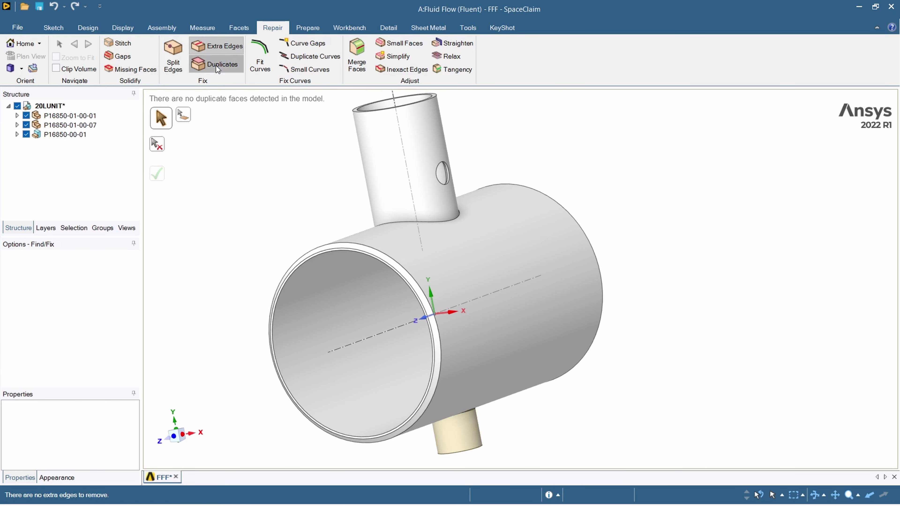
Check the model's curves with Fit Curves, Curve Gaps, Duplicate Curves and Small Curves.
left_click(260, 62)
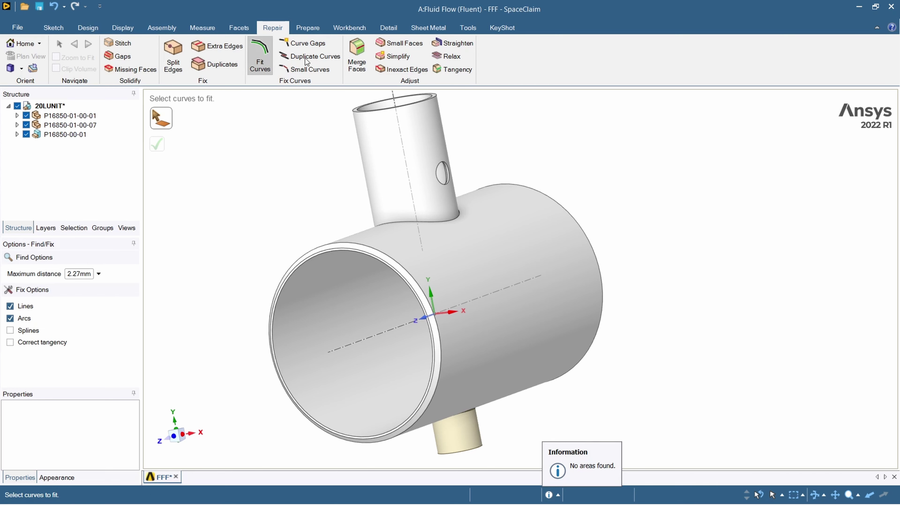
left_click(304, 42)
left_click(314, 57)
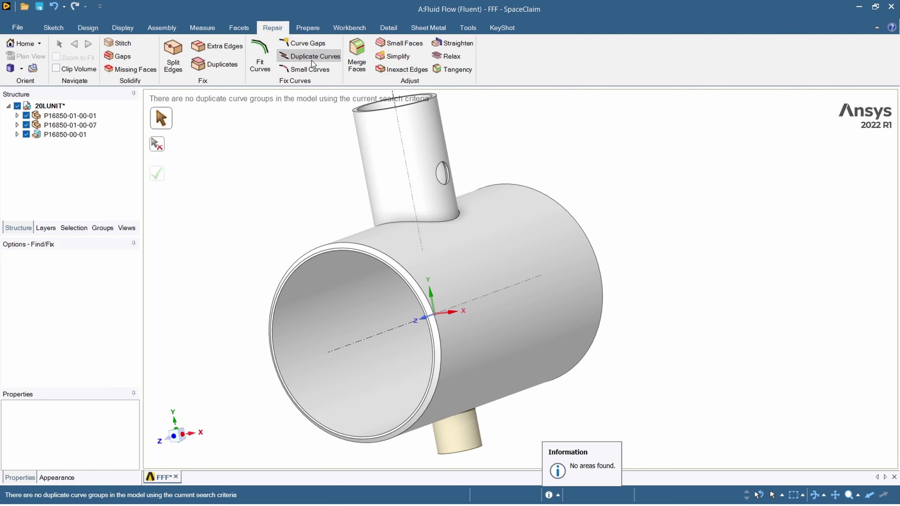
left_click(311, 69)
Check the model's faces with the Merge Faces, Small Faces and Simplify repair tools.
left_click(353, 64)
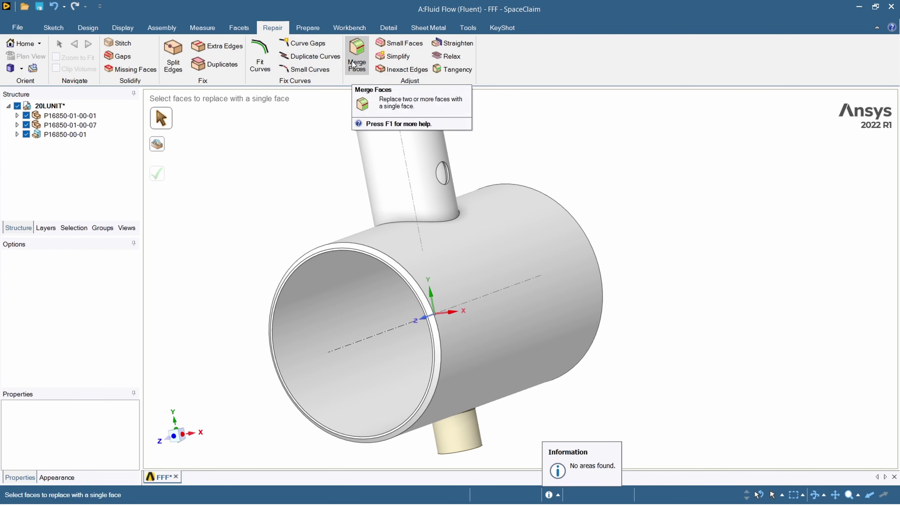
left_click(400, 43)
left_click(400, 59)
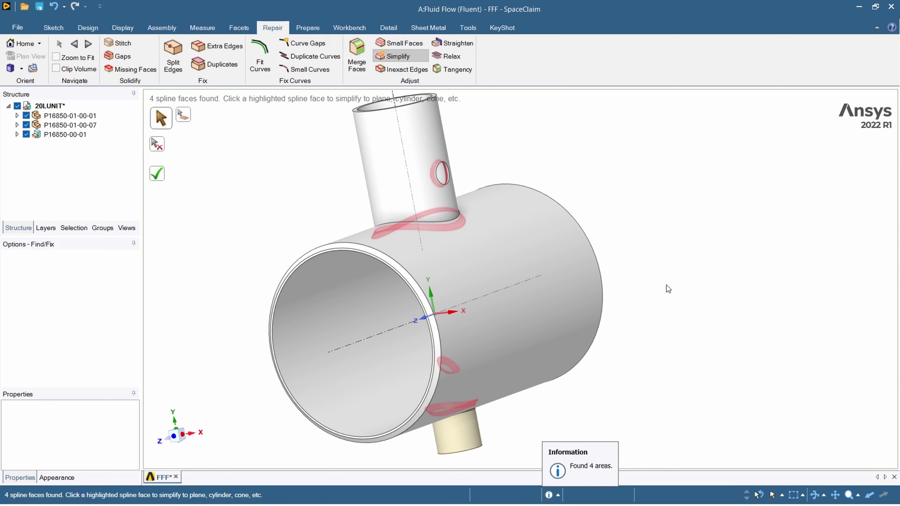
Find the model's inexact edges and apply the repair to all of them at once.
left_click(400, 69)
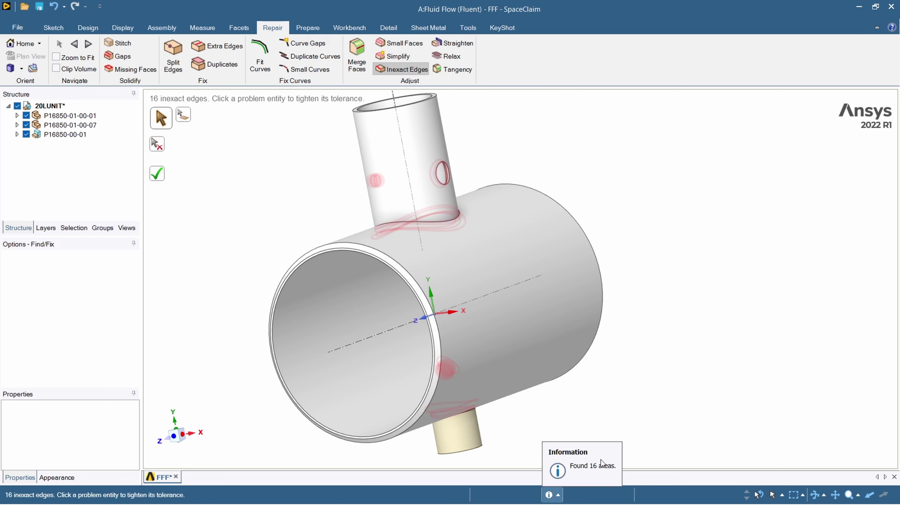
left_click(160, 177)
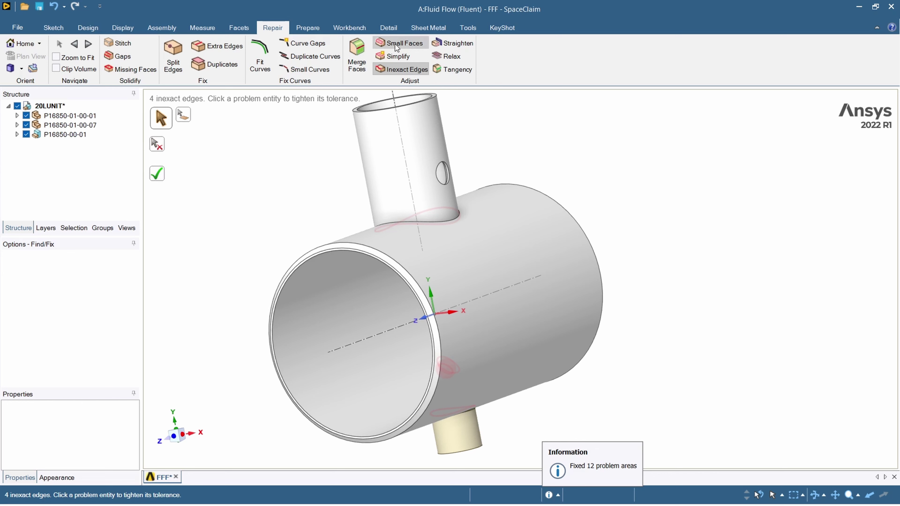
Remove the conical chamfer face around the open front end of the main cylinder by extending its neighbours.
left_click(307, 28)
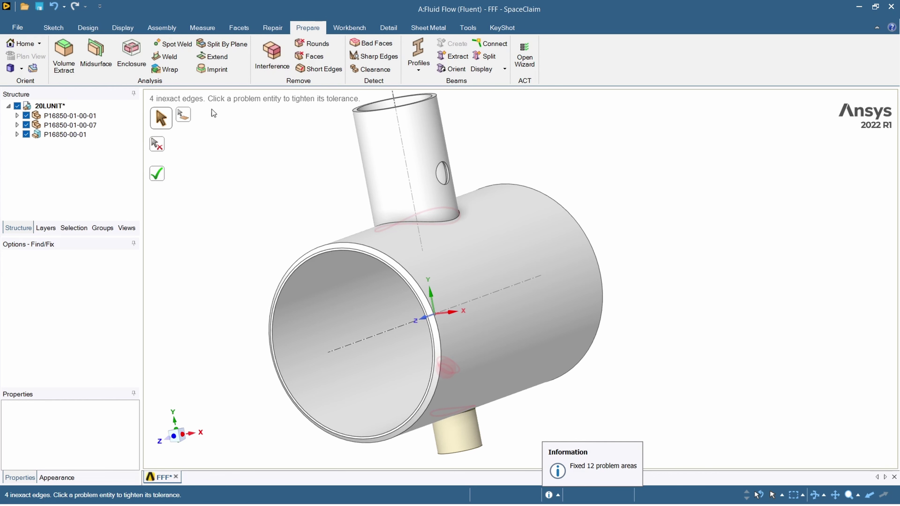
left_click(310, 56)
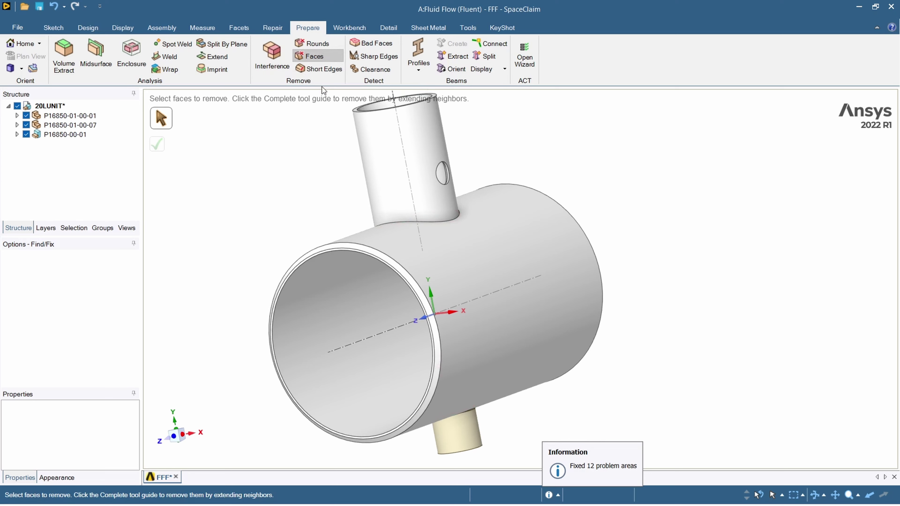
scroll(419, 293, "up", 5)
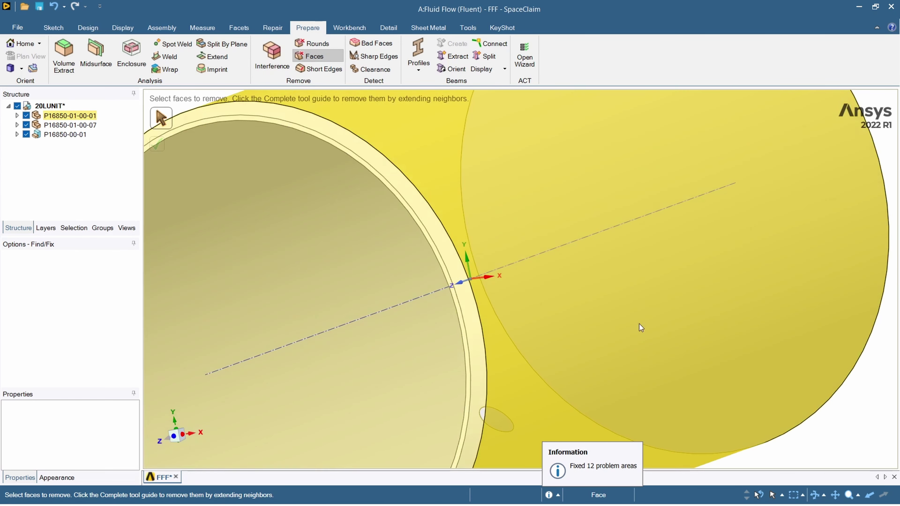
scroll(443, 260, "down", 3)
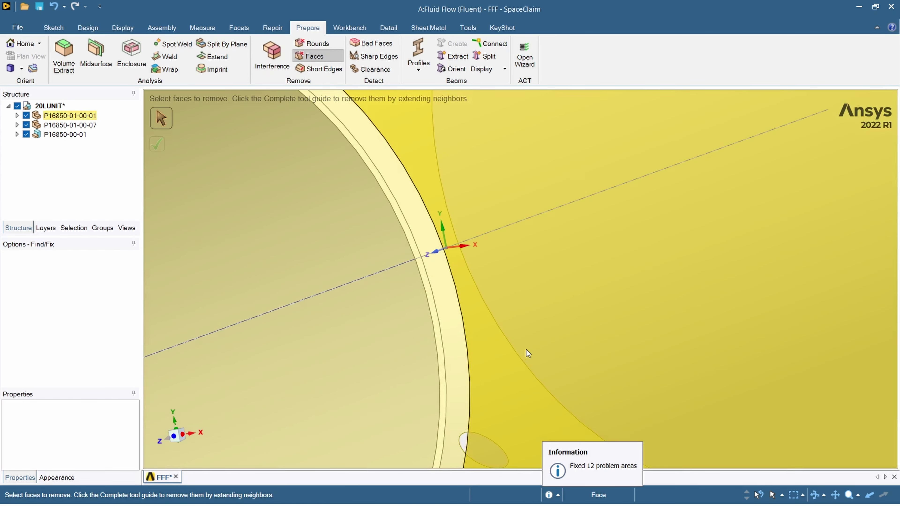
scroll(527, 352, "down", 2)
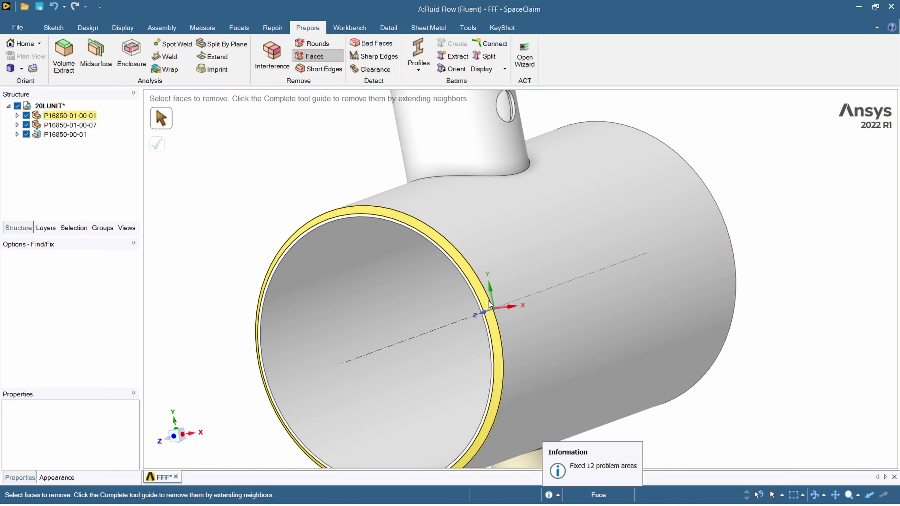
left_click(486, 304)
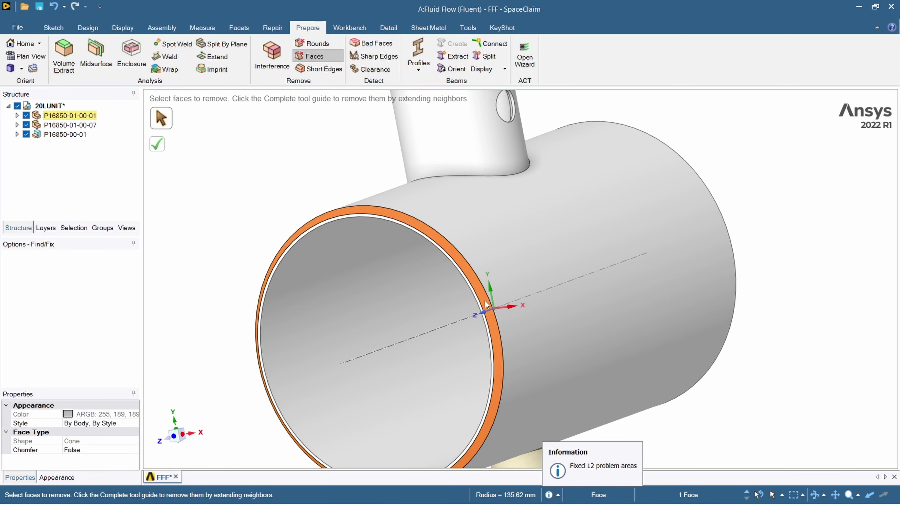
left_click(159, 146)
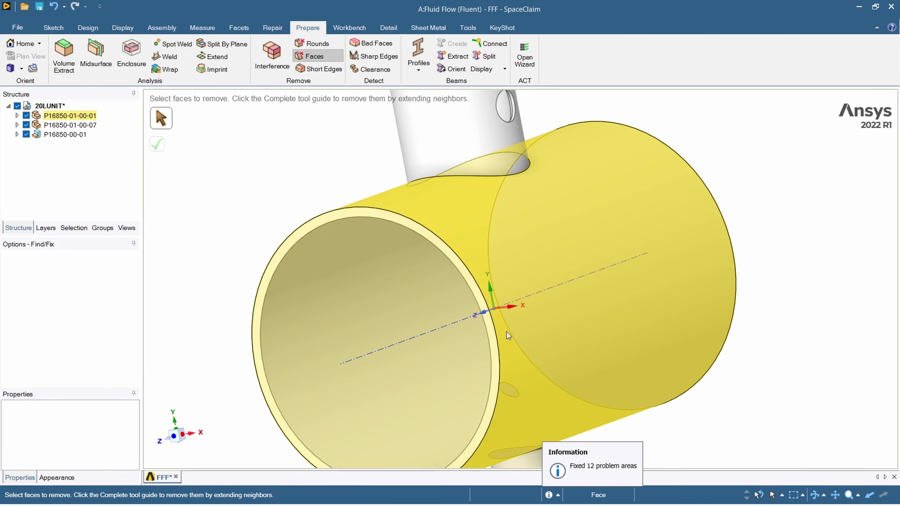
Remove the chamfer face at the inner end of the side hole in the upright branch pipe.
scroll(522, 127, "up", 2)
scroll(523, 84, "up", 3)
scroll(507, 115, "up", 4)
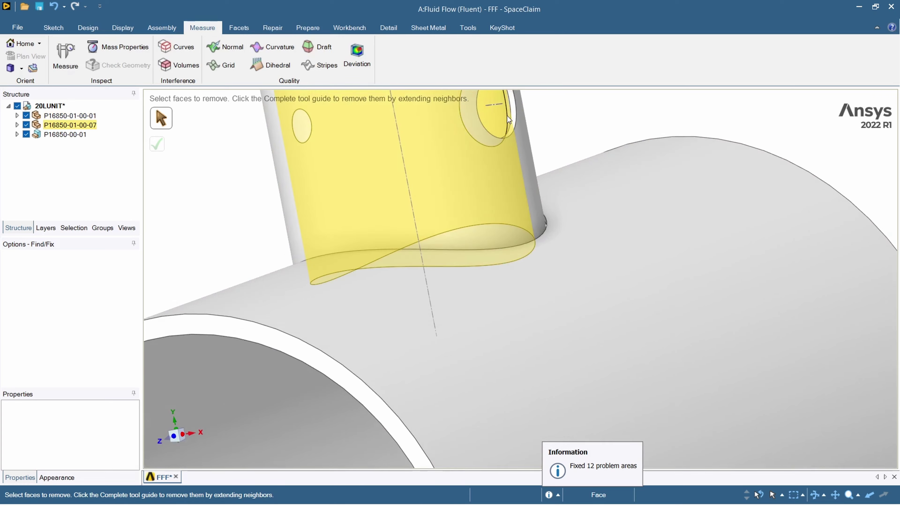
middle_click_drag(505, 127, 503, 264, "shift")
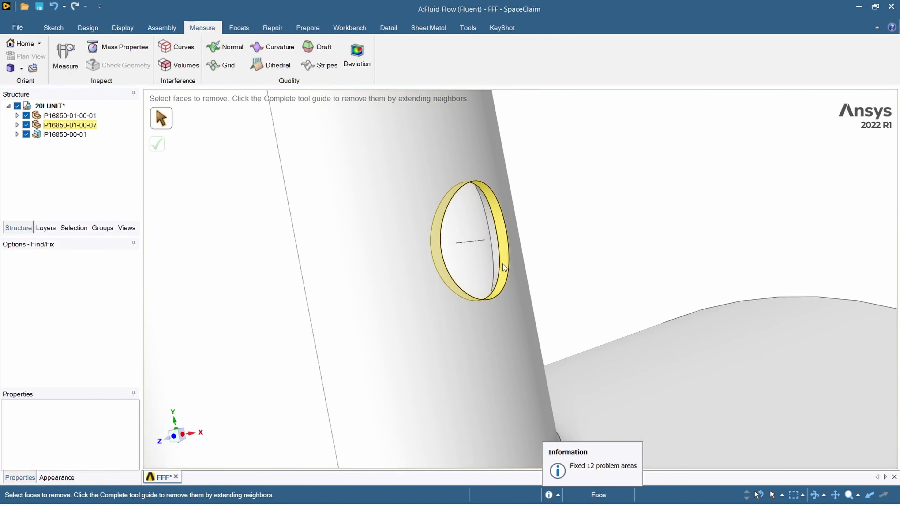
left_click(498, 252)
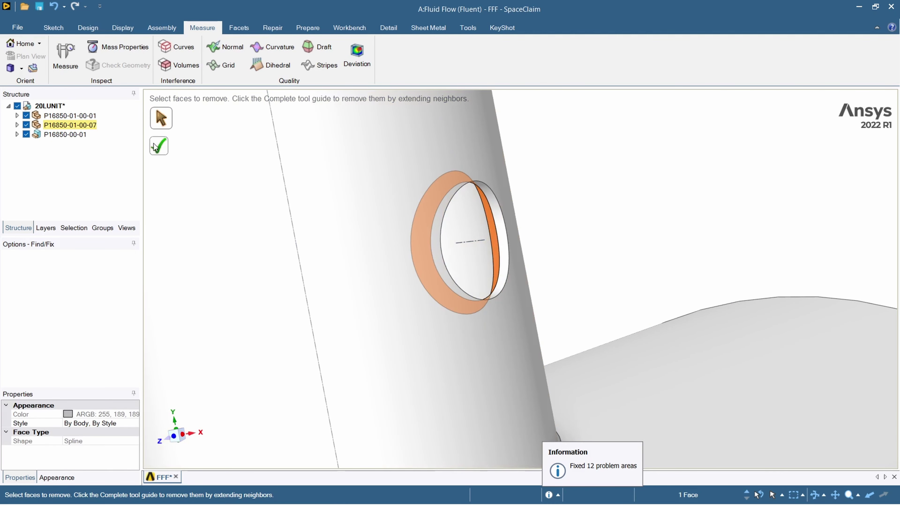
left_click(156, 146)
Remove the chamfer faces around the small hole and the lower outlet opening on the main cylinder's inner wall.
scroll(643, 245, "down", 5)
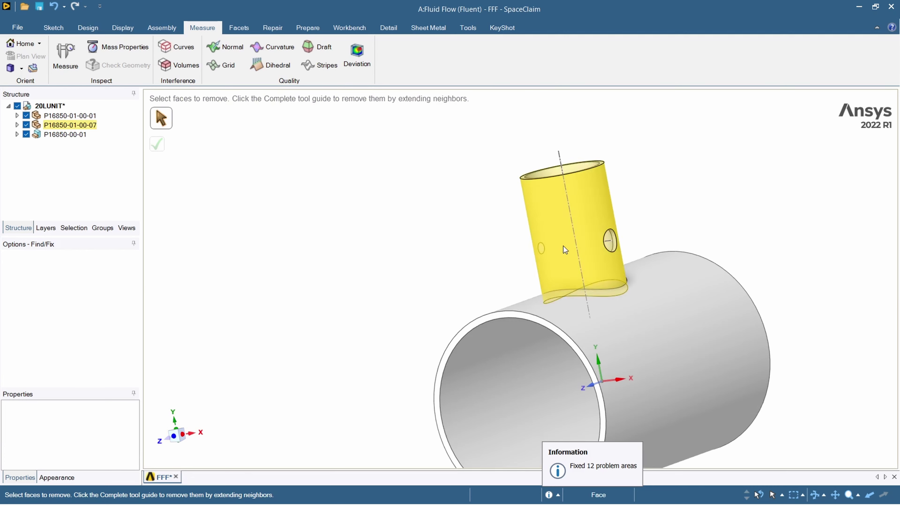
middle_click_drag(585, 292, 548, 370)
scroll(548, 371, "up", 5)
left_click(532, 332)
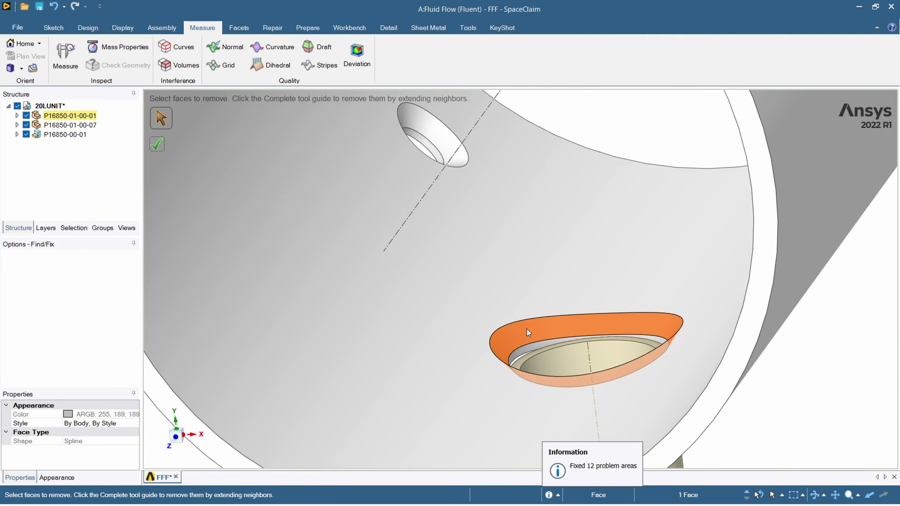
left_click(462, 154, "ctrl")
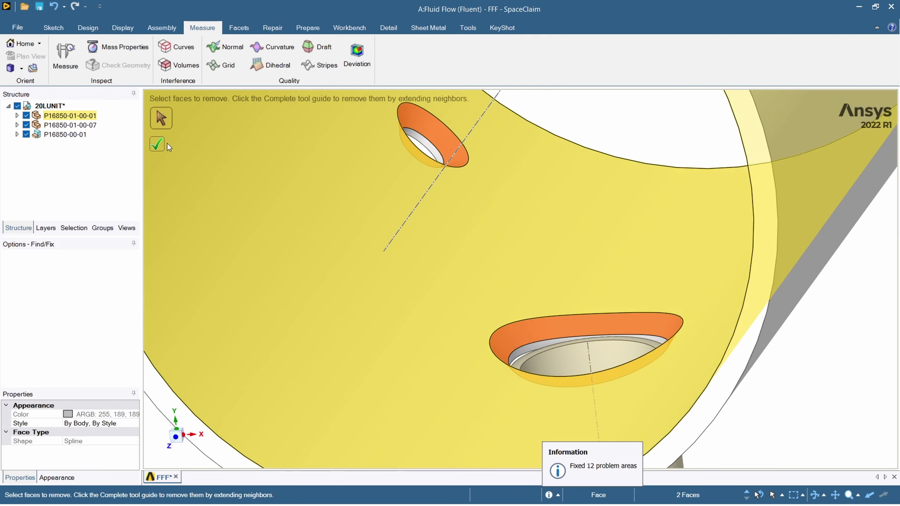
left_click(157, 143)
Remove the chamfer face around the upright branch pipe's opening on the inside of the main cylinder.
middle_click_drag(219, 186, 432, 227)
scroll(322, 303, "up", 6)
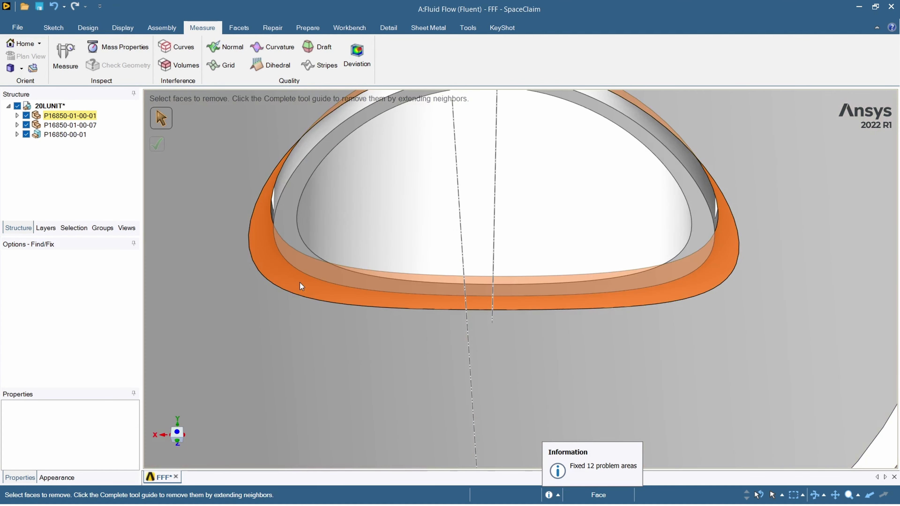
left_click(300, 283)
left_click(158, 144)
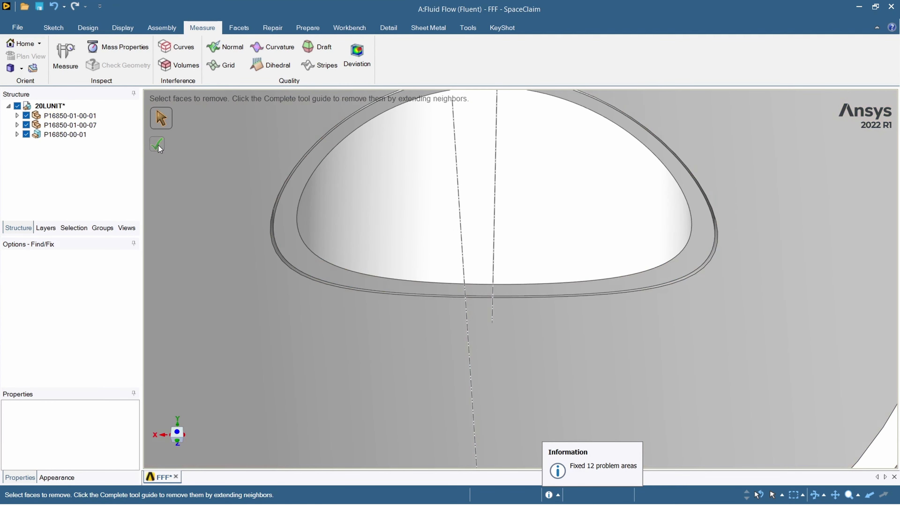
Fill the small side hole in the upright branch pipe by removing its cylindrical face.
scroll(450, 355, "down", 5)
middle_click_drag(533, 249, 514, 223)
scroll(537, 197, "up", 6)
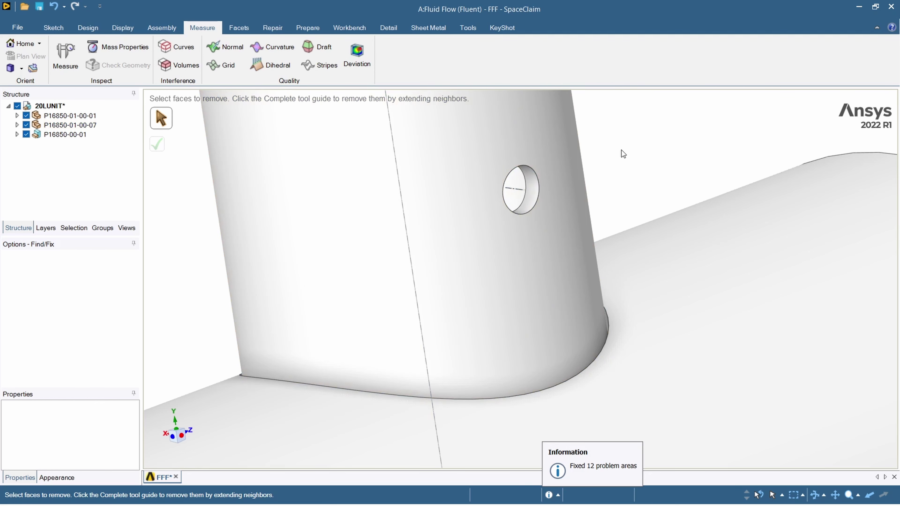
scroll(622, 150, "down", 5)
scroll(642, 149, "down", 2)
middle_click_drag(647, 147, 579, 227)
scroll(580, 230, "up", 3)
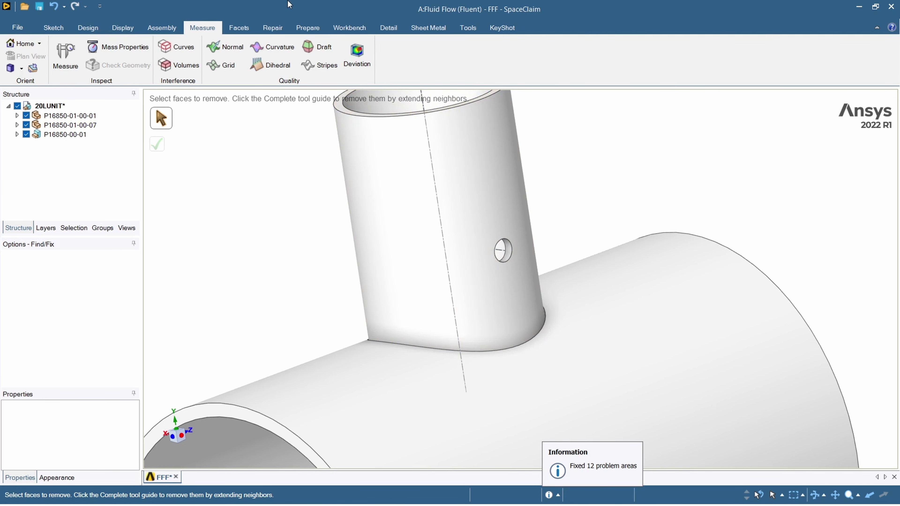
left_click(244, 27)
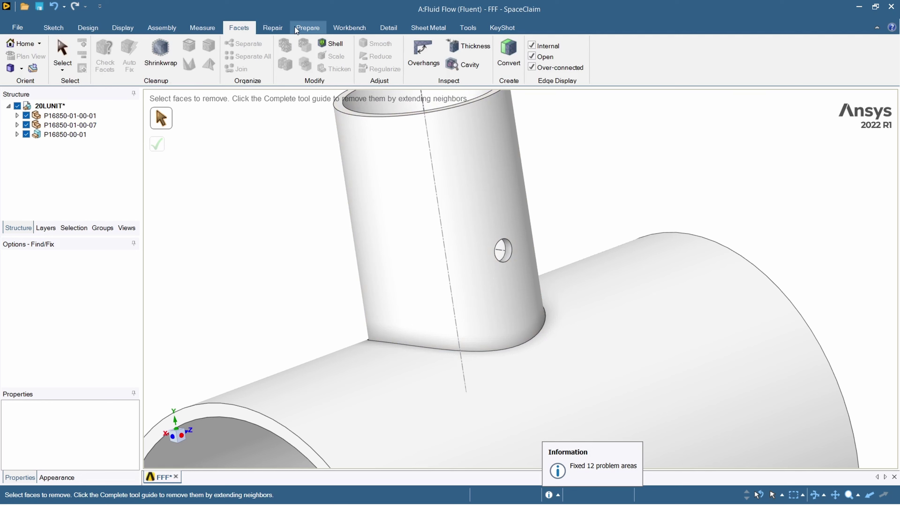
left_click(282, 29)
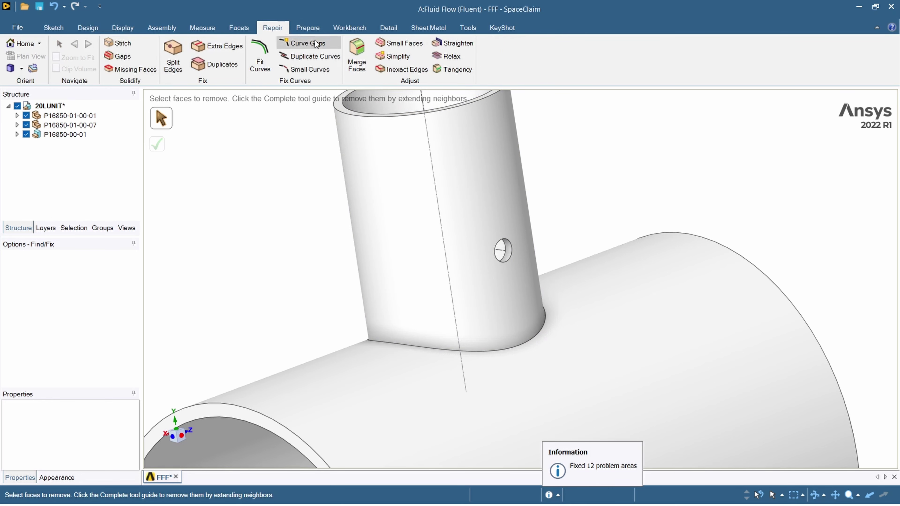
left_click(308, 29)
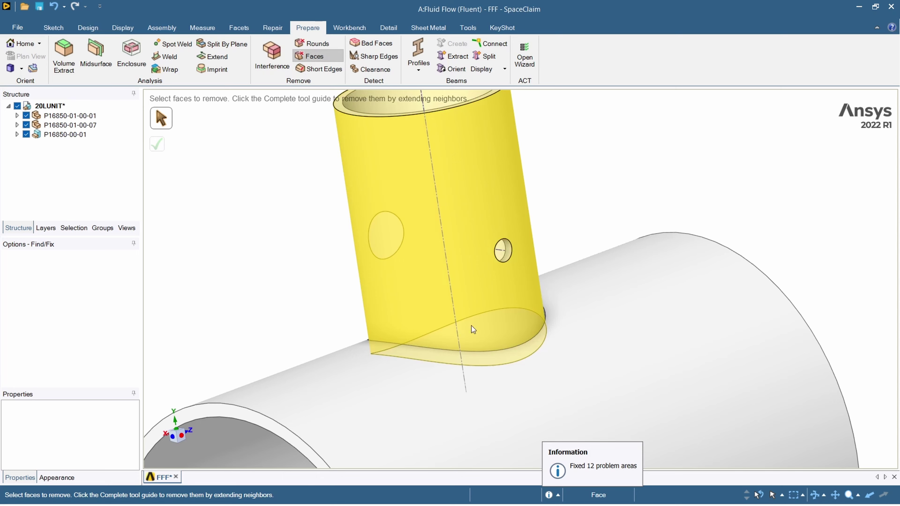
scroll(506, 251, "up", 6)
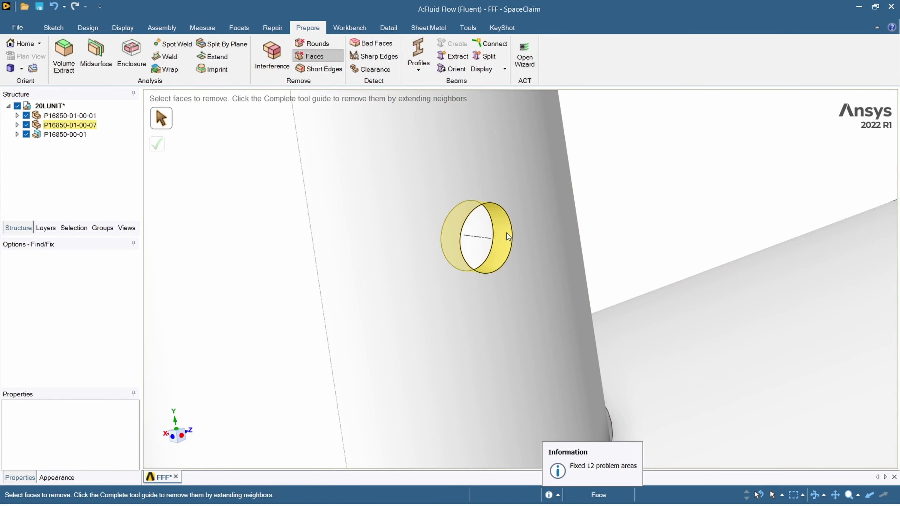
left_click(506, 234)
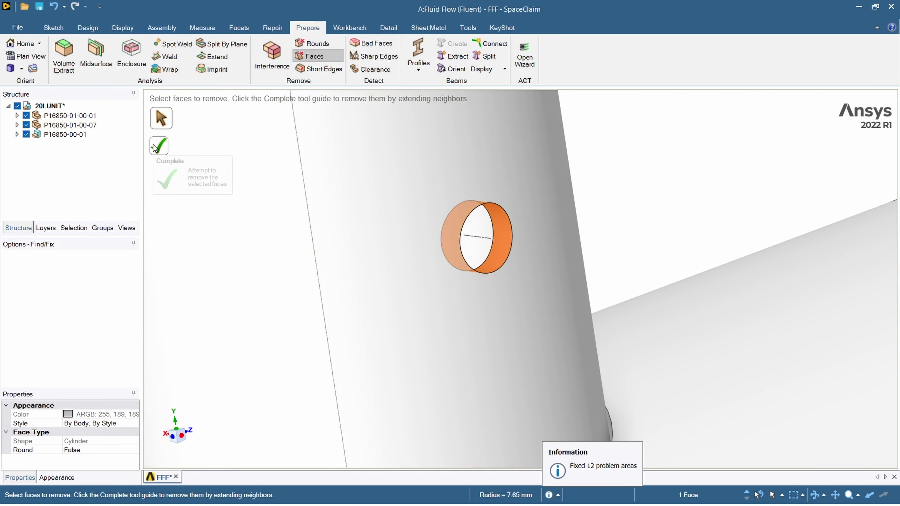
left_click(156, 146)
Remove the cylindrical face of the larger side hole on the opposite side of the upright branch pipe.
scroll(528, 231, "down", 8)
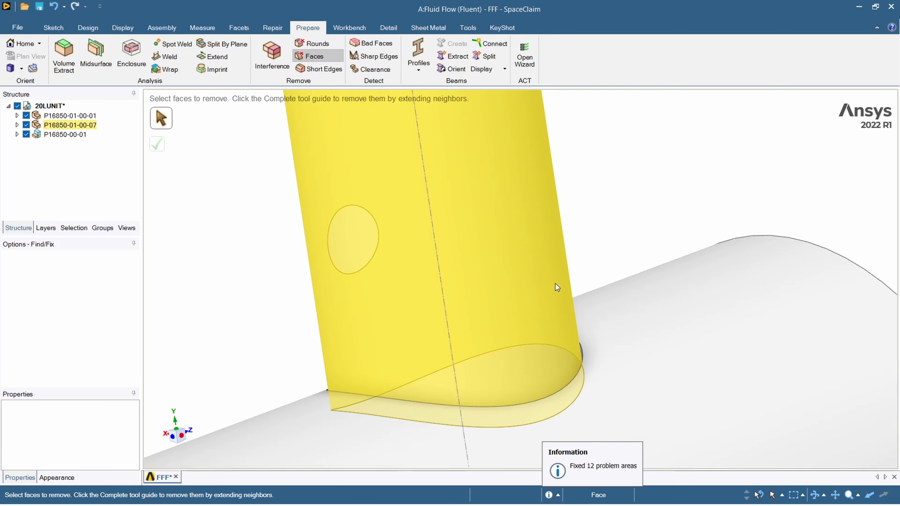
scroll(319, 314, "up", 5)
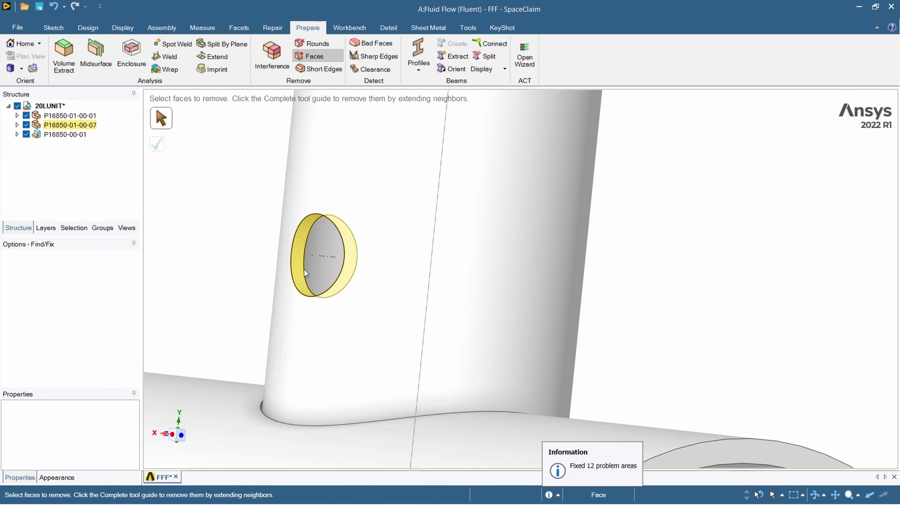
left_click(303, 273)
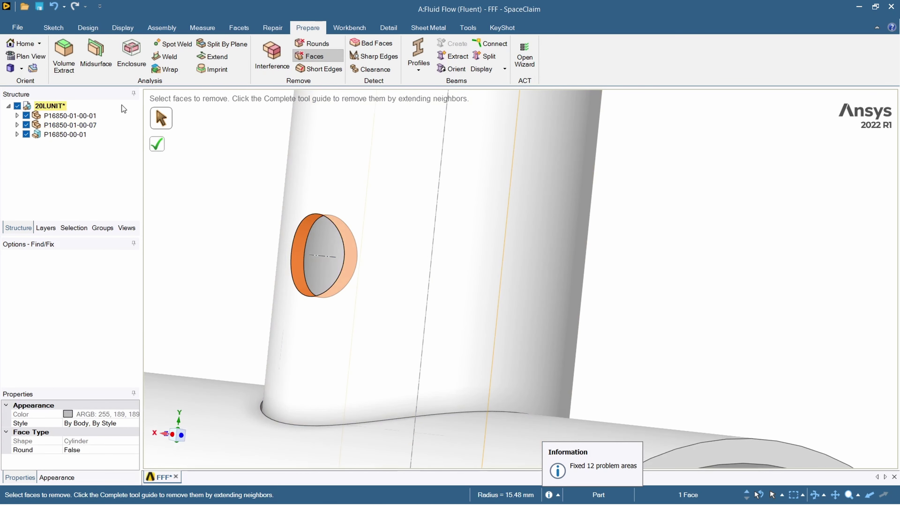
left_click(157, 145)
Remove the cylindrical face of the small round hole through the main cylinder's wall.
scroll(431, 333, "down", 8)
middle_click_drag(464, 344, 525, 376)
scroll(408, 305, "up", 6)
left_click(403, 278)
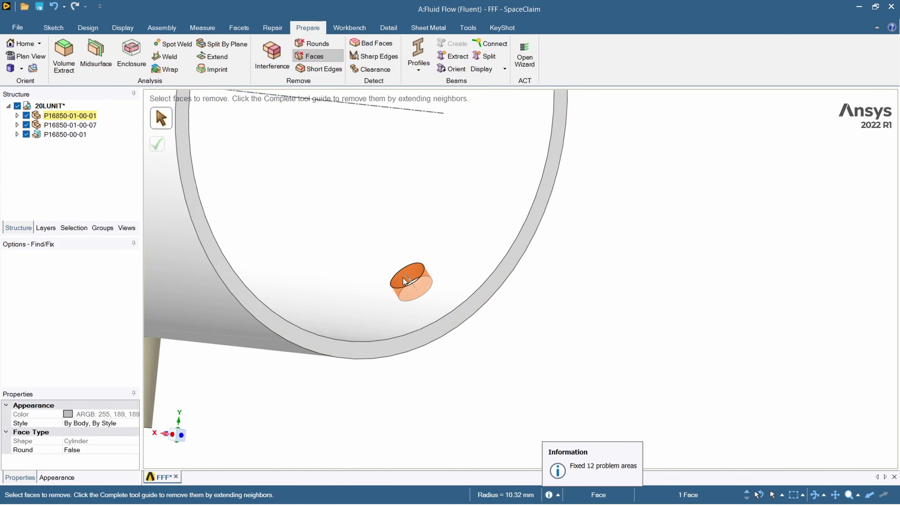
left_click(157, 145)
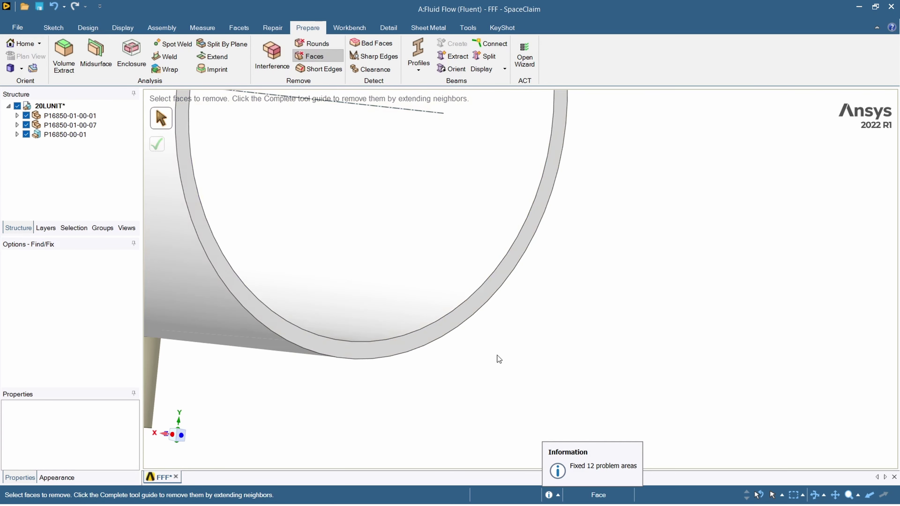
Examine the joint between the upright branch pipe and its opening from inside the main cylinder.
scroll(498, 360, "down", 8)
middle_click_drag(499, 359, 532, 241)
scroll(475, 362, "up", 5)
scroll(475, 362, "down", 2)
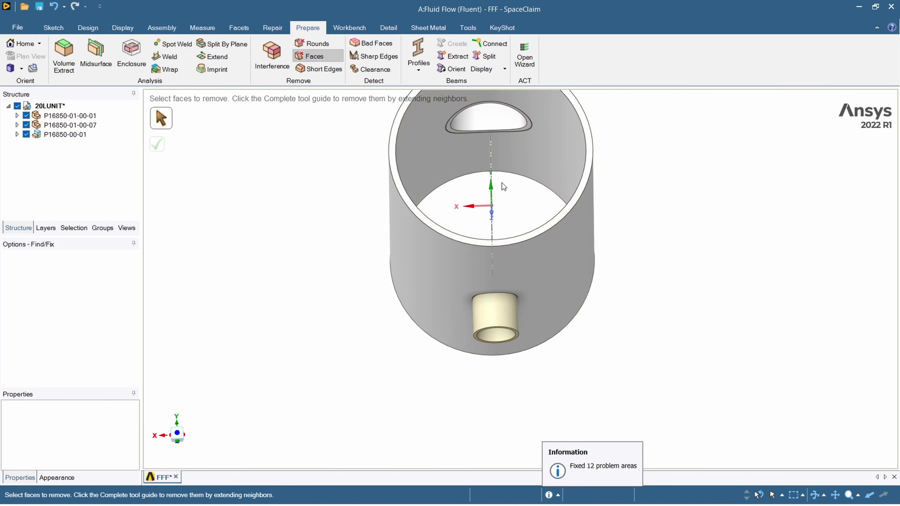
scroll(499, 196, "up", 5)
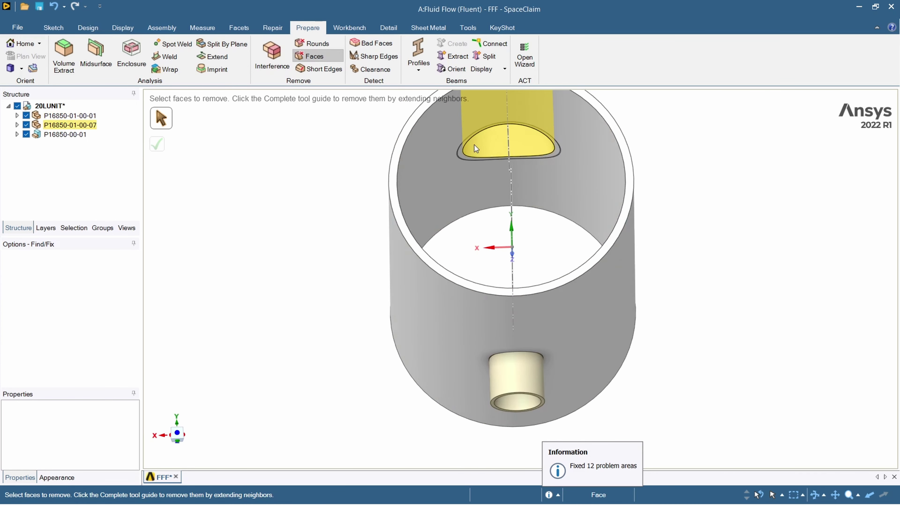
middle_click_drag(443, 238, 422, 297)
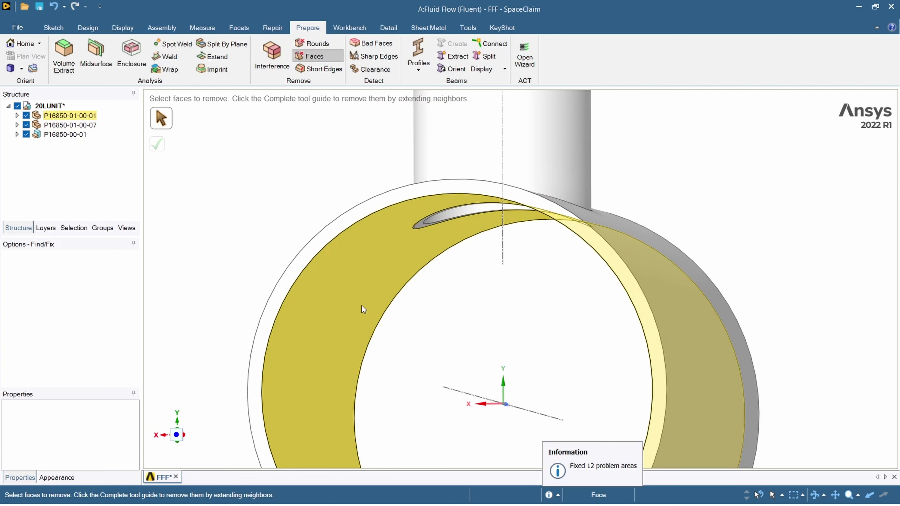
scroll(411, 211, "up", 6)
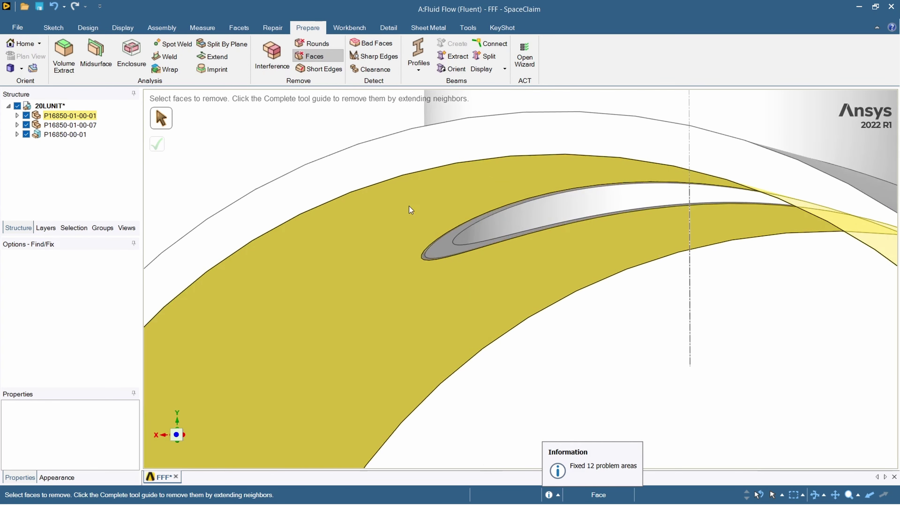
scroll(438, 301, "down", 3)
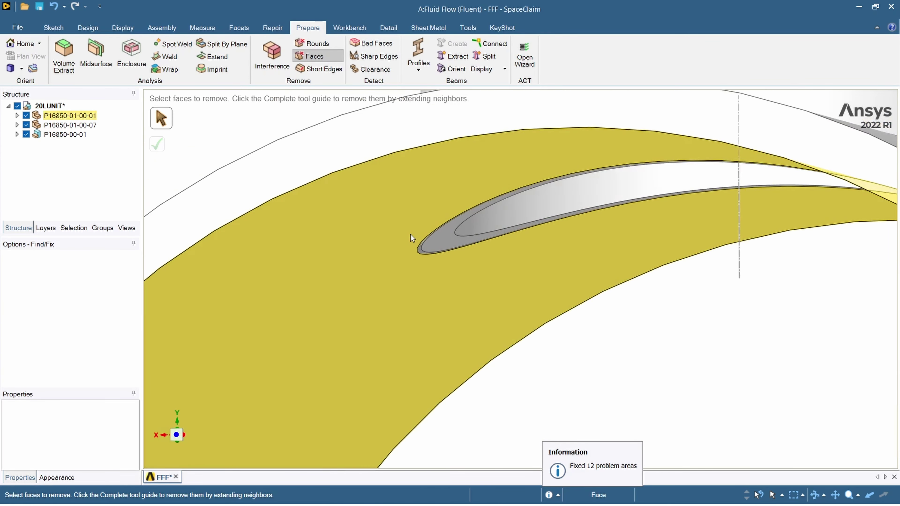
scroll(416, 241, "up", 5)
middle_click_drag(444, 298, 446, 239)
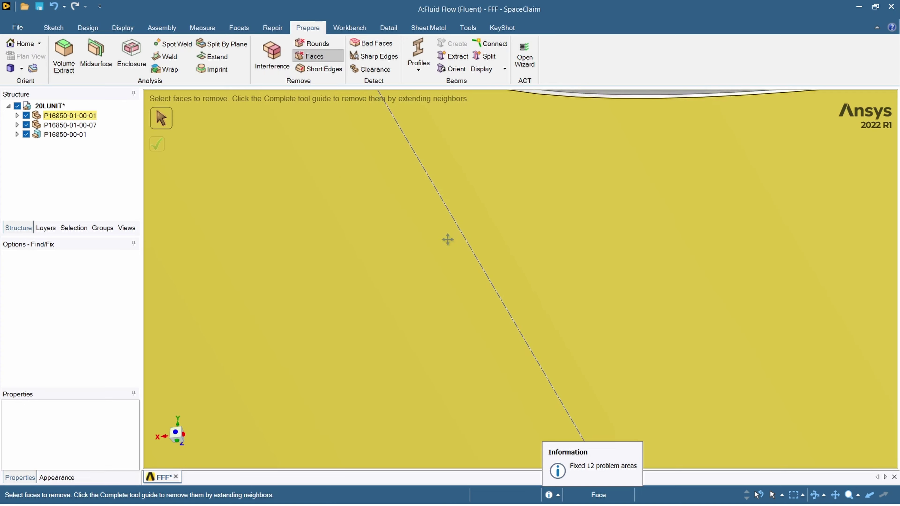
scroll(457, 395, "down", 3)
scroll(397, 290, "up", 2)
scroll(397, 290, "down", 3)
scroll(388, 274, "up", 4)
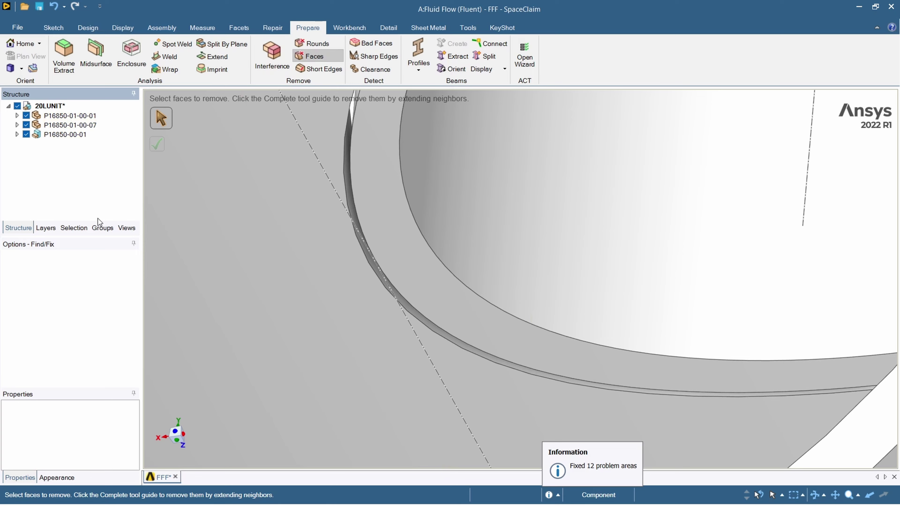
scroll(512, 296, "down", 5)
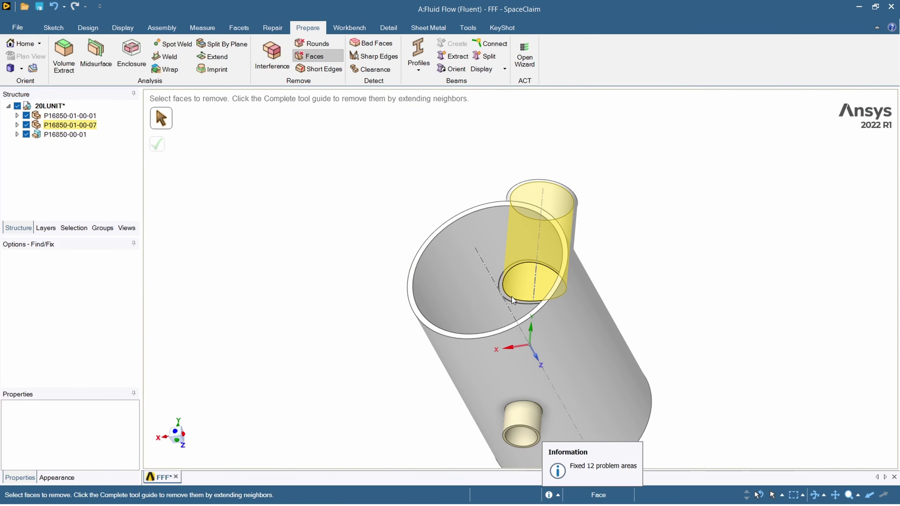
scroll(512, 297, "down", 1)
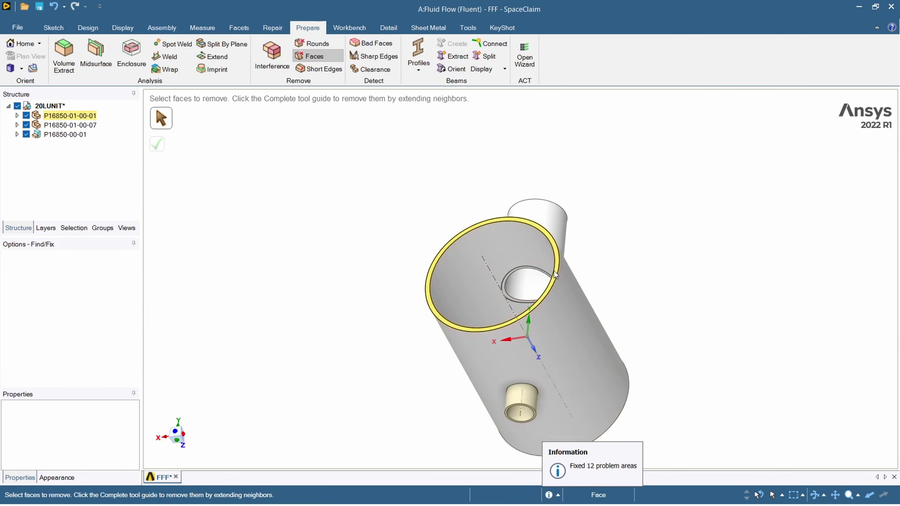
middle_click_drag(566, 227, 603, 301)
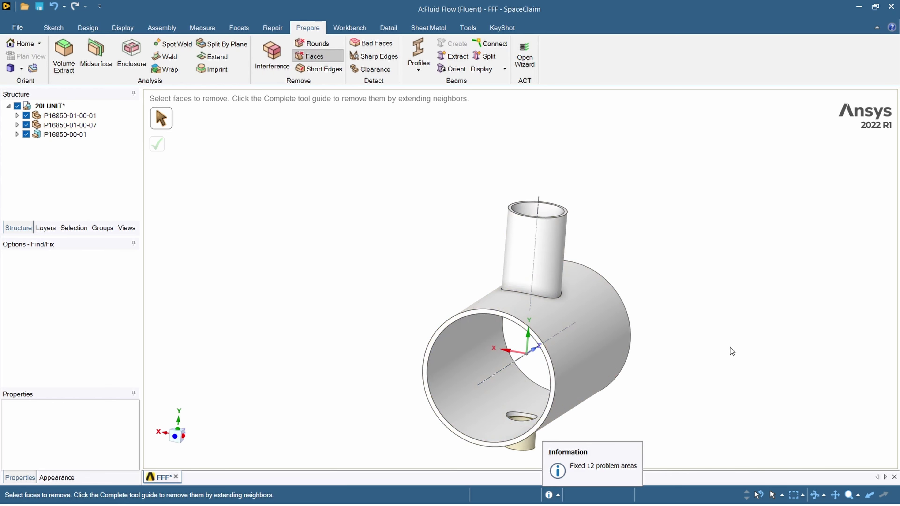
scroll(535, 360, "down", 2)
scroll(535, 360, "up", 5)
middle_click_drag(540, 282, 461, 198)
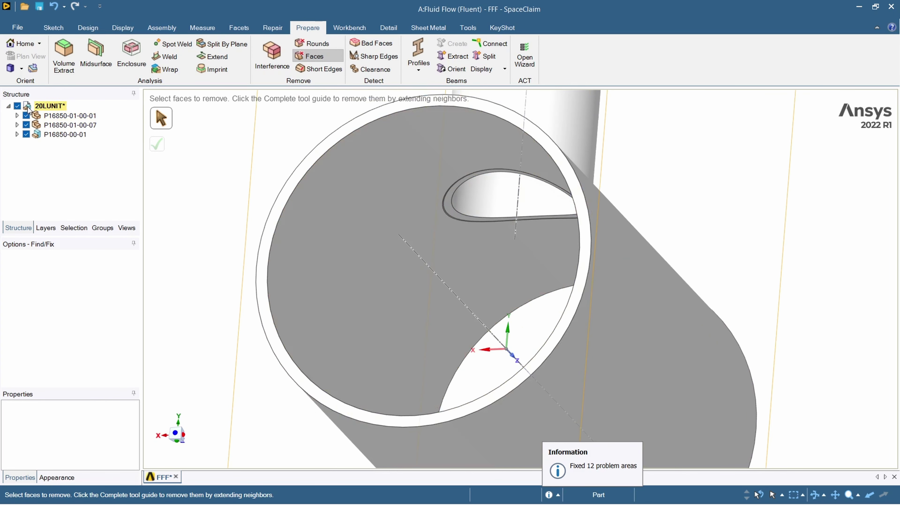
left_click(26, 125)
left_click(26, 134)
middle_click_drag(441, 230, 494, 298)
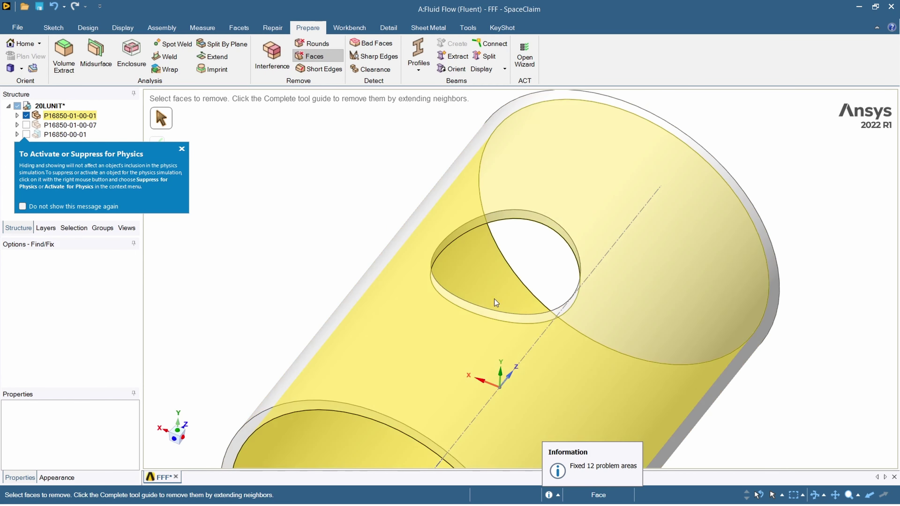
Dismiss the physics suppression tip and remove the cylindrical face of the large opening in the main cylinder's wall.
scroll(541, 344, "down", 6)
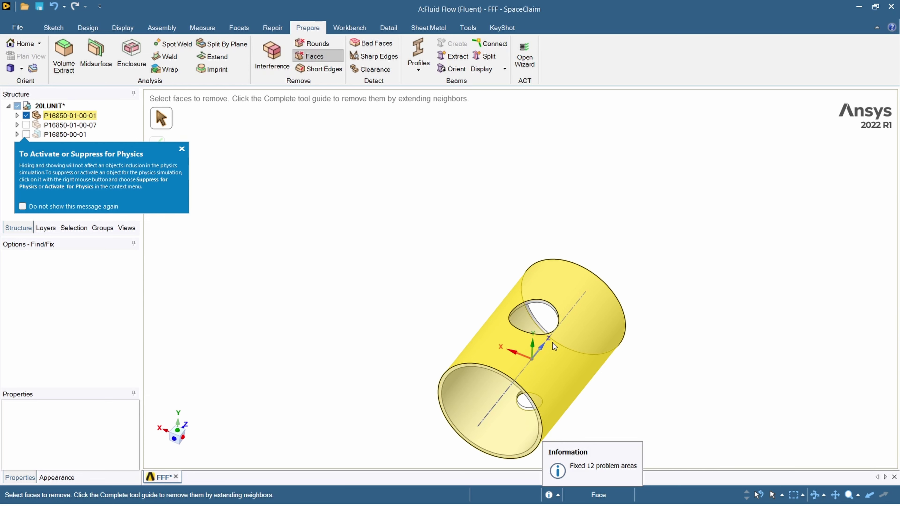
scroll(621, 288, "up", 8)
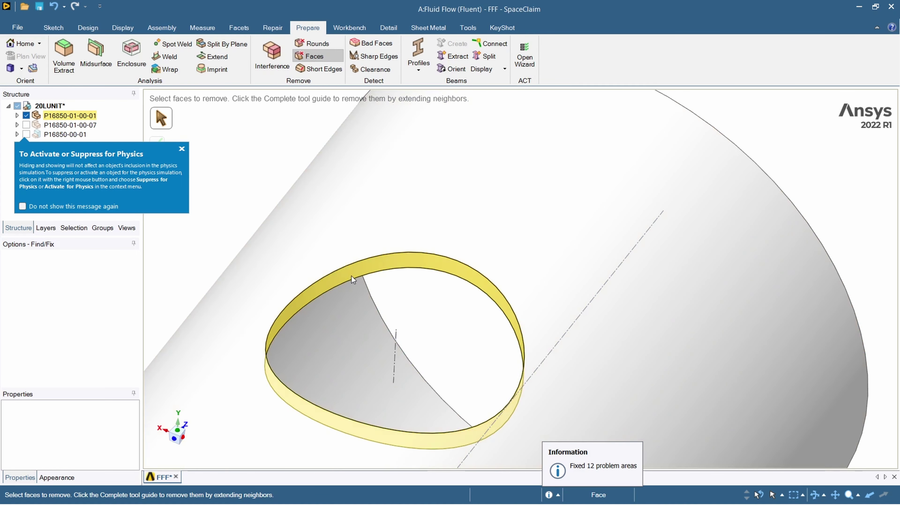
left_click(352, 276)
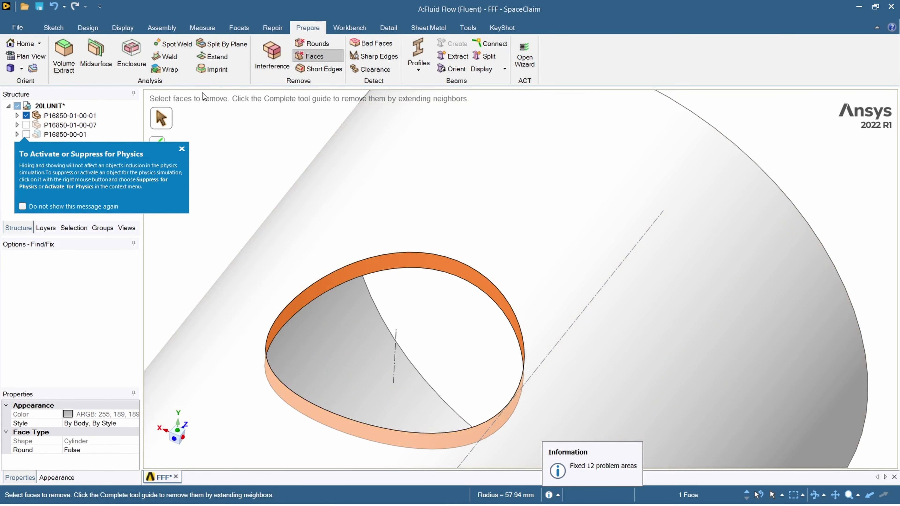
left_click(181, 148)
left_click(157, 144)
scroll(437, 372, "down", 8)
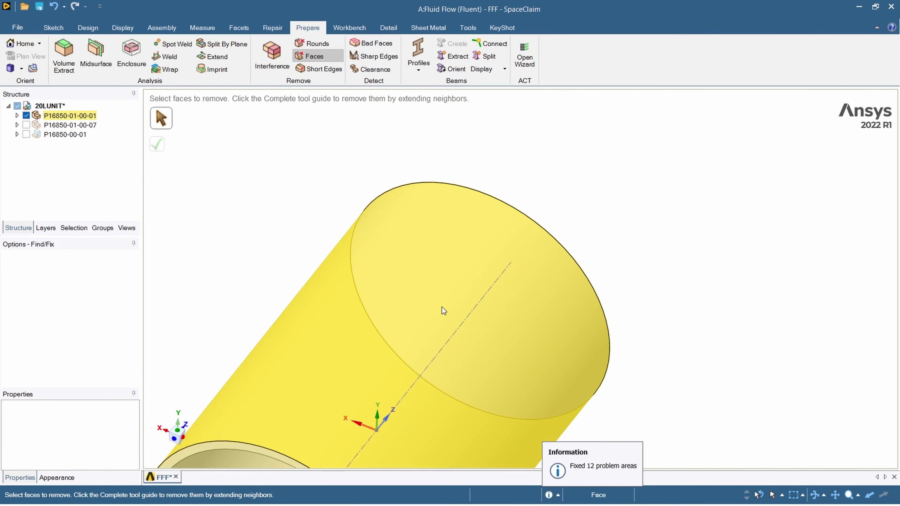
Remove the cylindrical face of the smaller round opening in the opposite side of the main cylinder's wall.
scroll(403, 416, "up", 8)
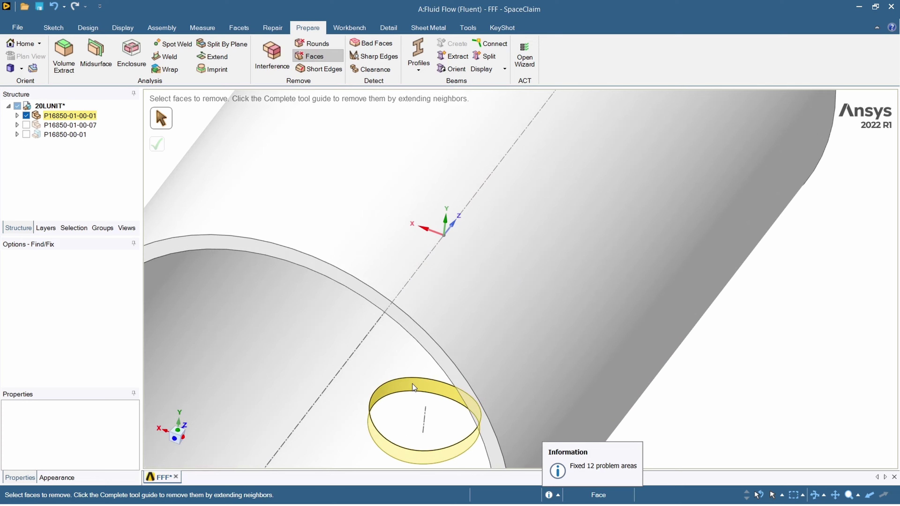
left_click(416, 390)
left_click(160, 145)
scroll(420, 382, "down", 8)
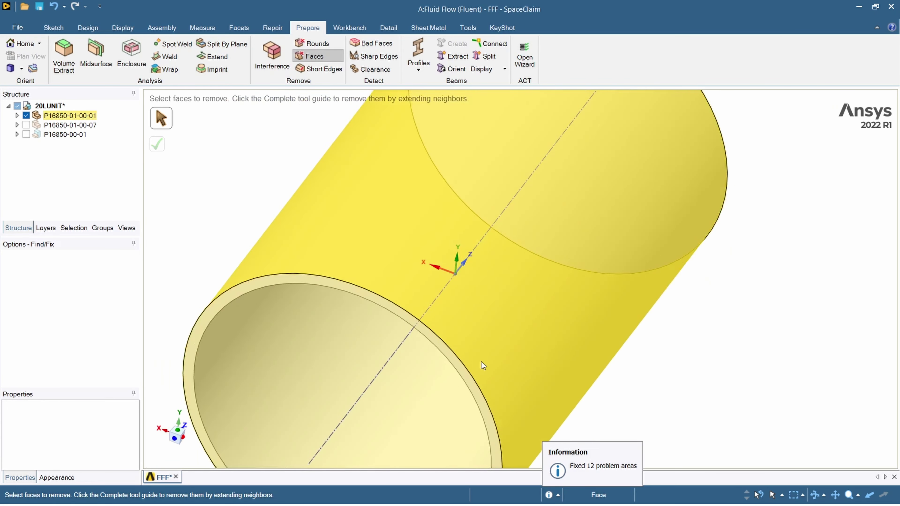
left_click(26, 125)
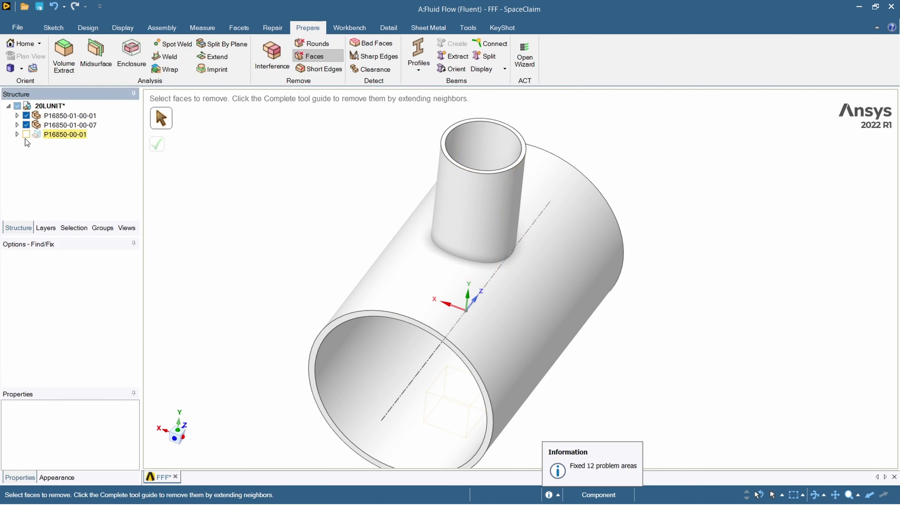
middle_click_drag(461, 255, 516, 314)
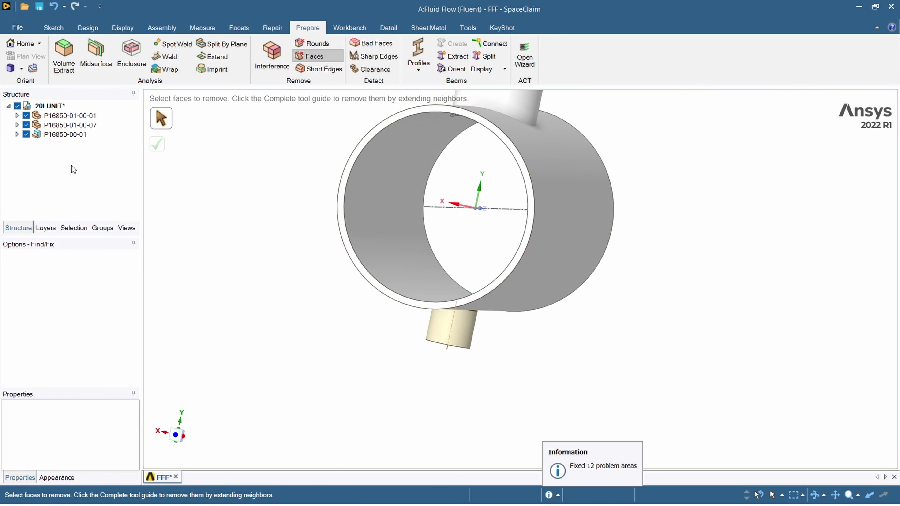
left_click(26, 125)
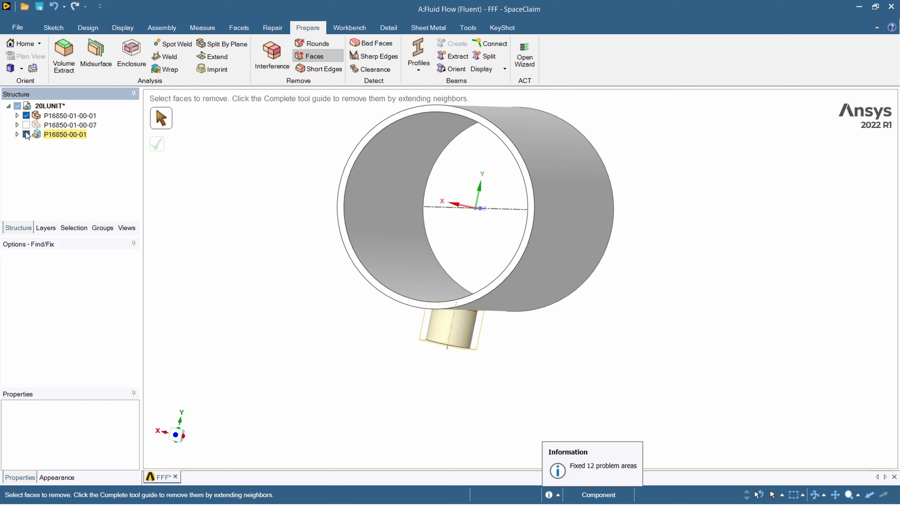
left_click(26, 135)
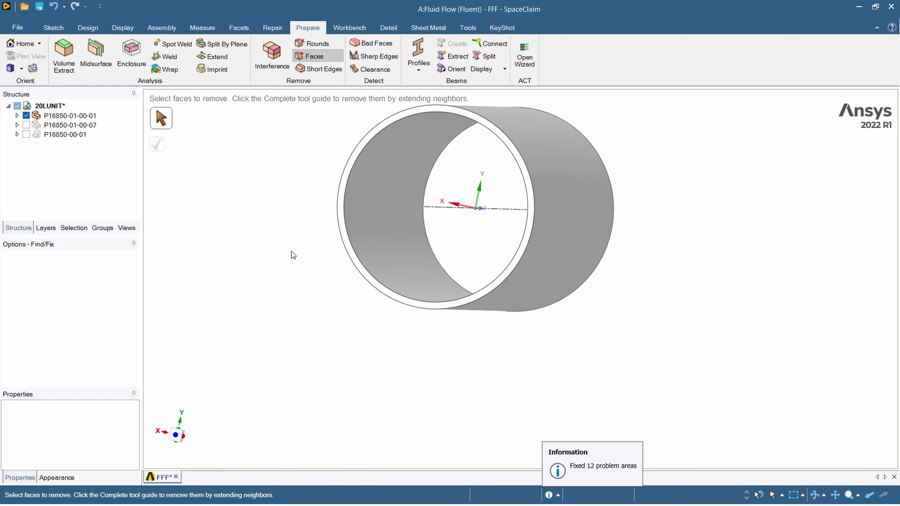
middle_click_drag(239, 188, 229, 244, "shift")
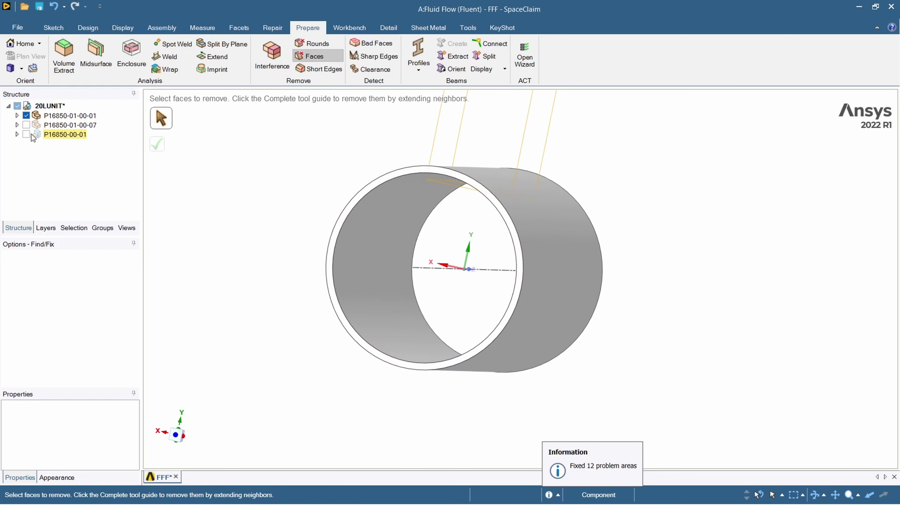
left_click(26, 125)
left_click(26, 135)
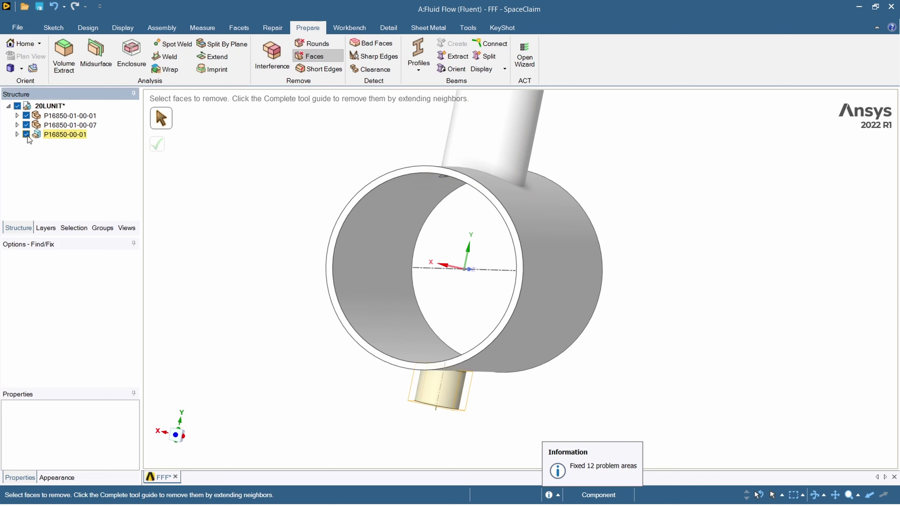
left_click(27, 134)
left_click(26, 125)
middle_click_drag(201, 195, 211, 198)
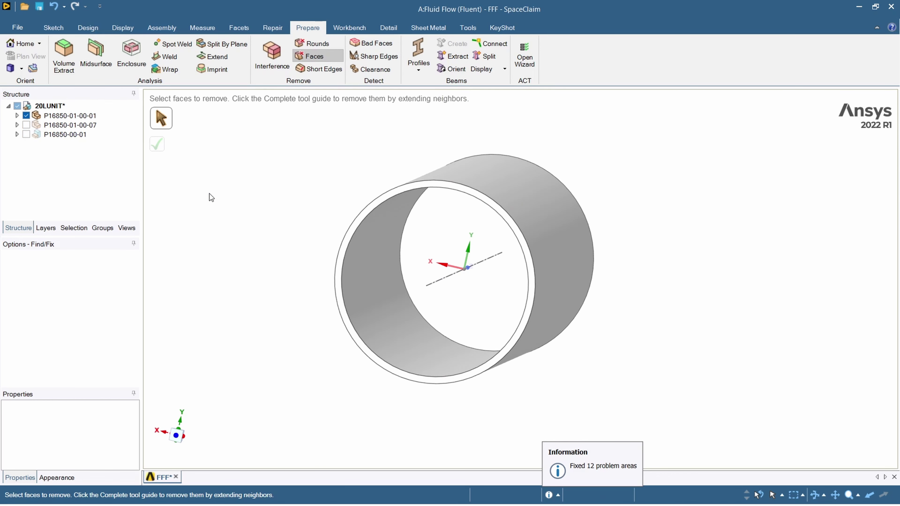
Extract the inner volume of the main cylinder using its two annular end faces and the inner wall as seed face.
left_click(64, 67)
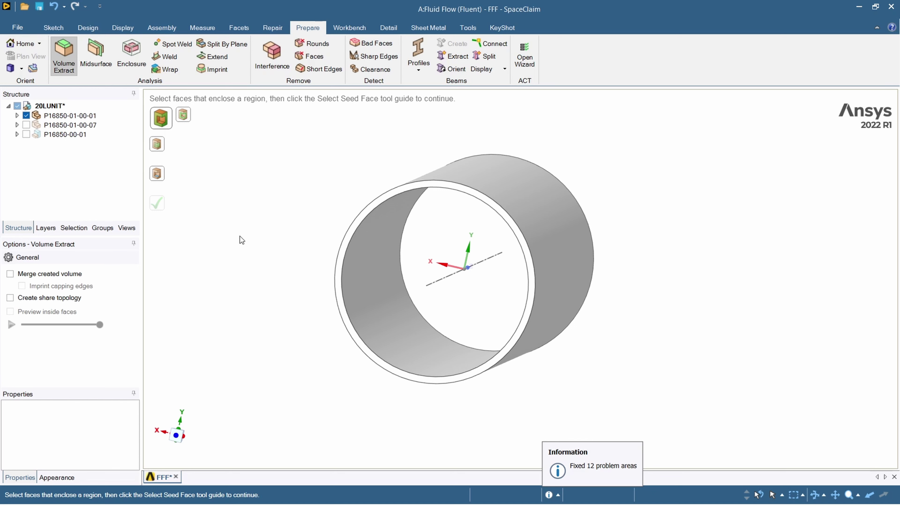
left_click(338, 294)
middle_click_drag(643, 304, 574, 293)
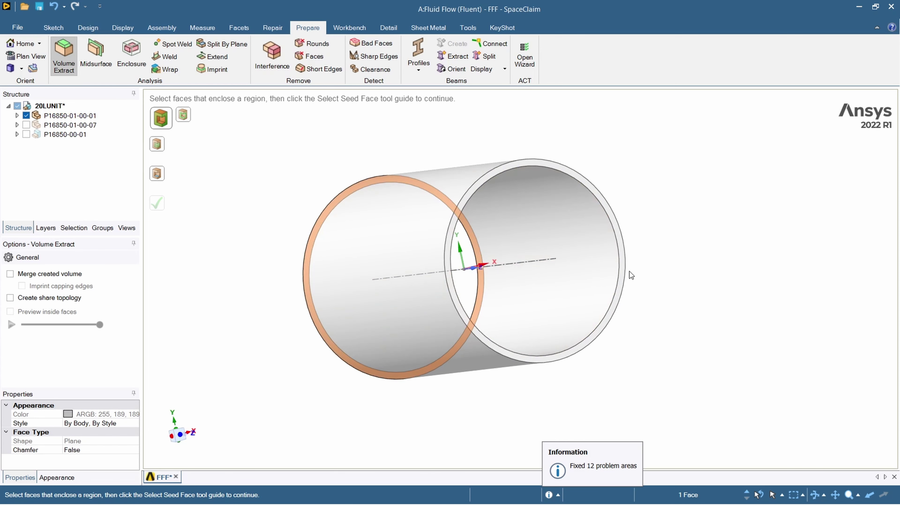
left_click(622, 270)
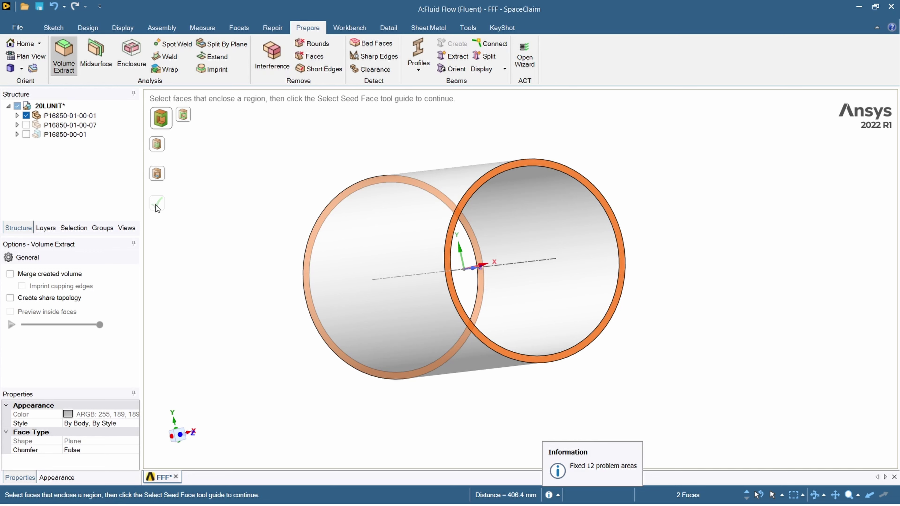
middle_click_drag(231, 232, 211, 174)
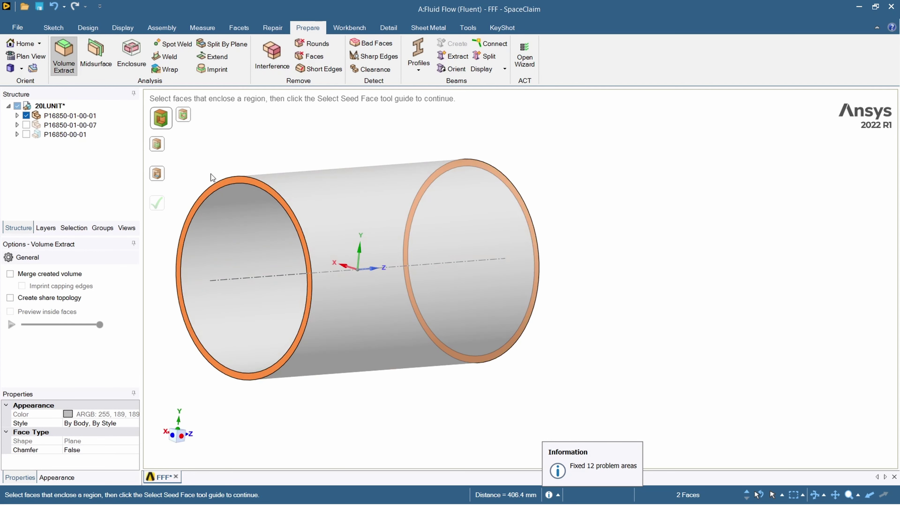
left_click(159, 176)
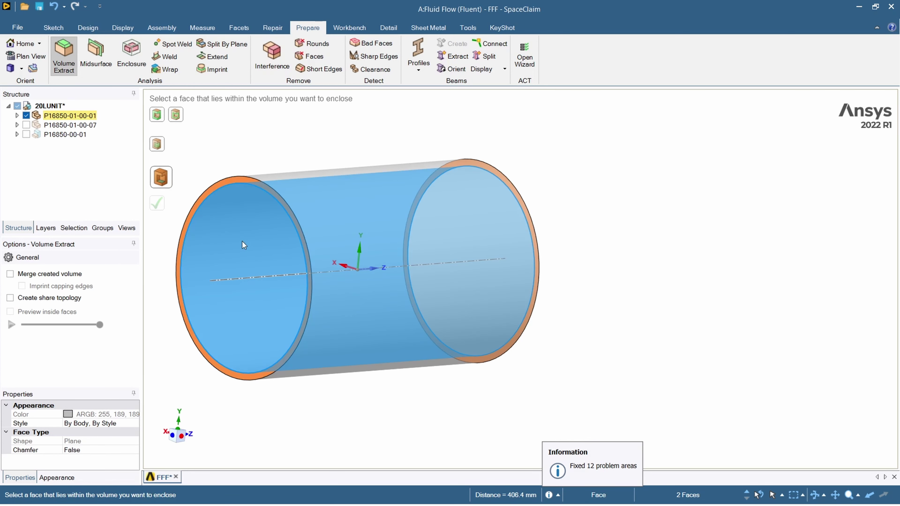
left_click(238, 237)
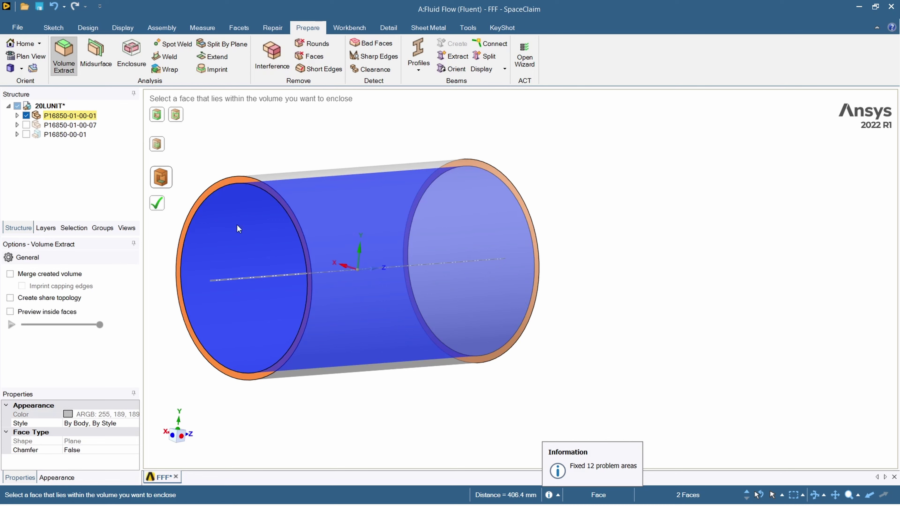
left_click(157, 205)
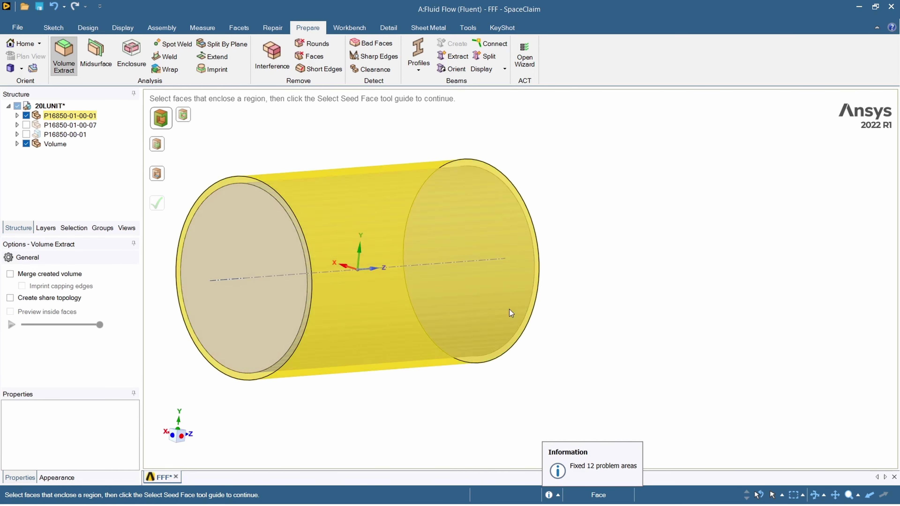
middle_click_drag(498, 289, 518, 289)
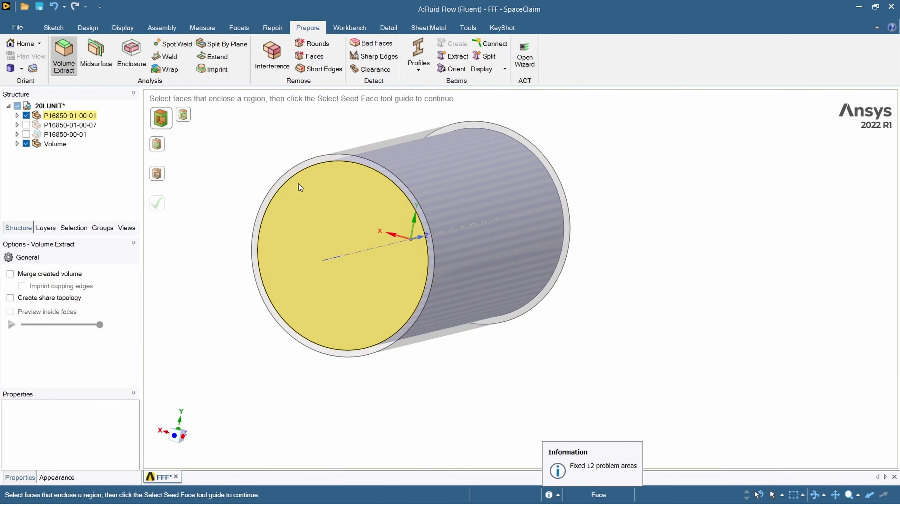
left_click(25, 115)
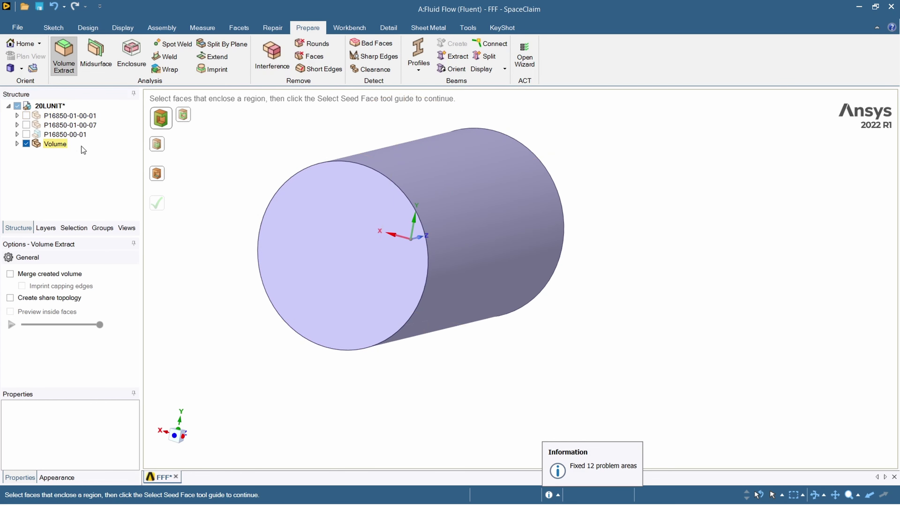
middle_click_drag(610, 235, 532, 234)
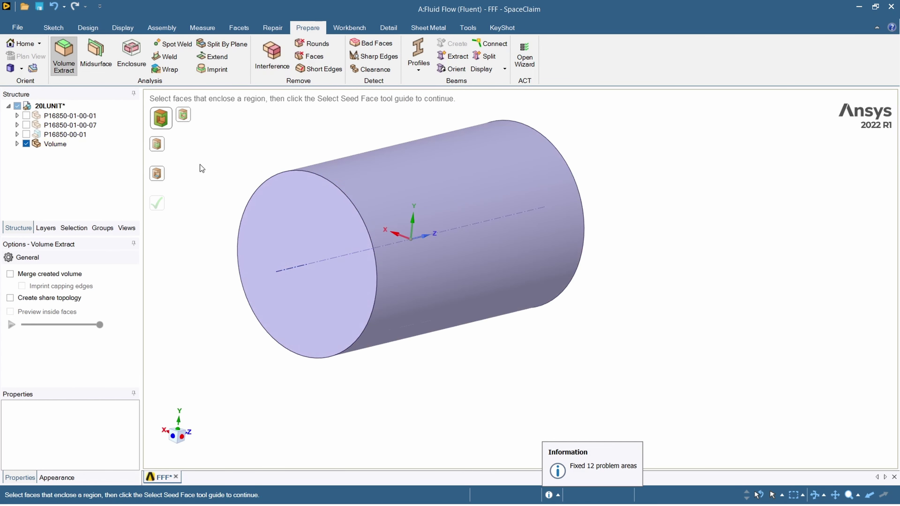
left_click(25, 116)
left_click(27, 143)
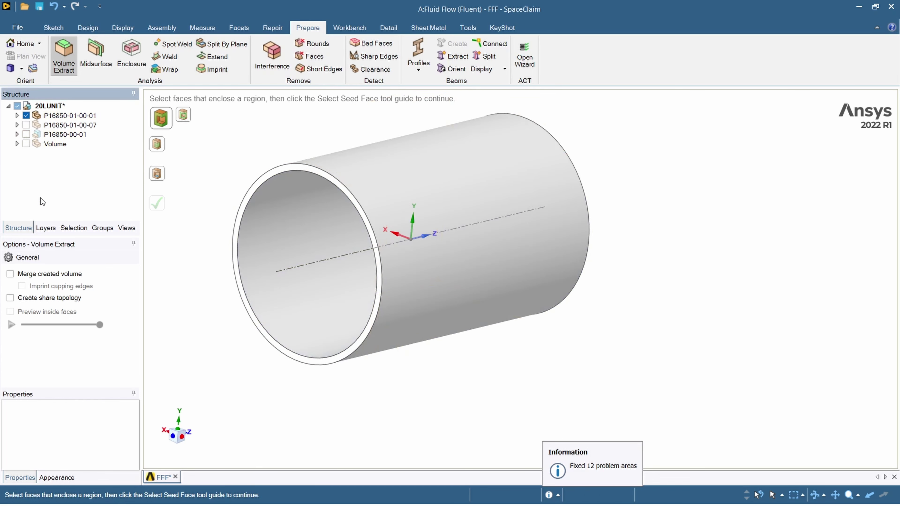
left_click(26, 125)
left_click(26, 116)
middle_click_drag(464, 243, 493, 241)
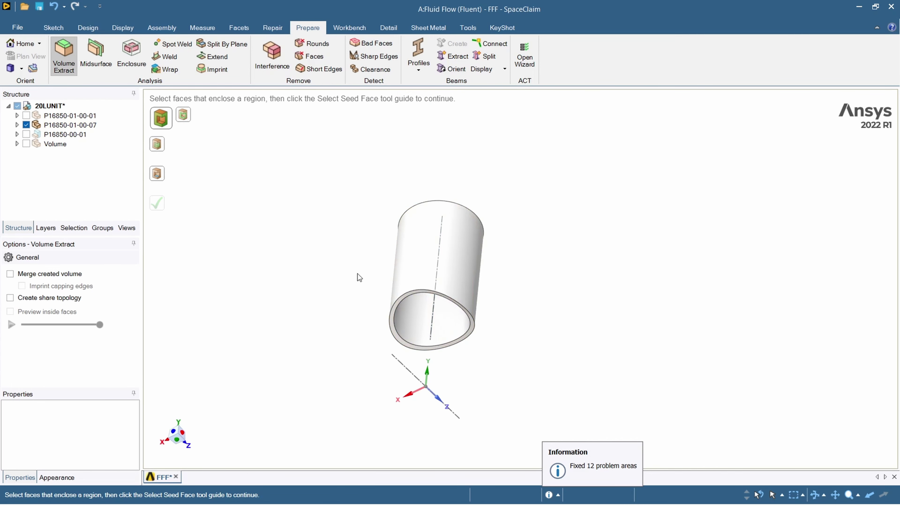
middle_click_drag(331, 206, 346, 268)
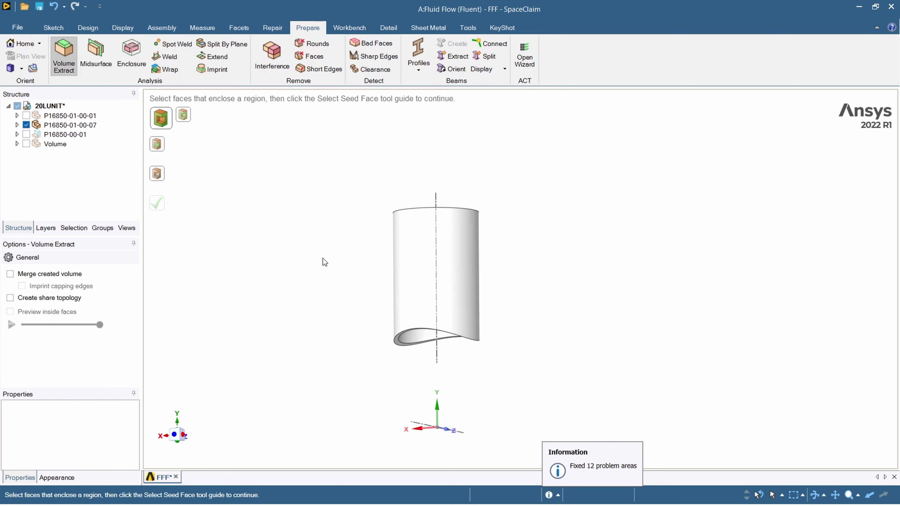
middle_click_drag(328, 355, 505, 273)
left_click(412, 350)
scroll(397, 346, "up", 3)
left_click(395, 343)
scroll(395, 342, "down", 3)
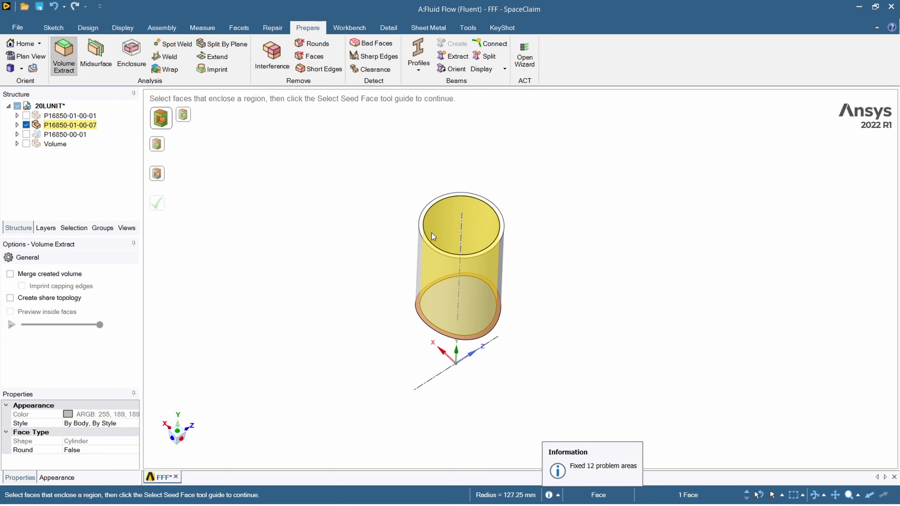
left_click(424, 232, "ctrl")
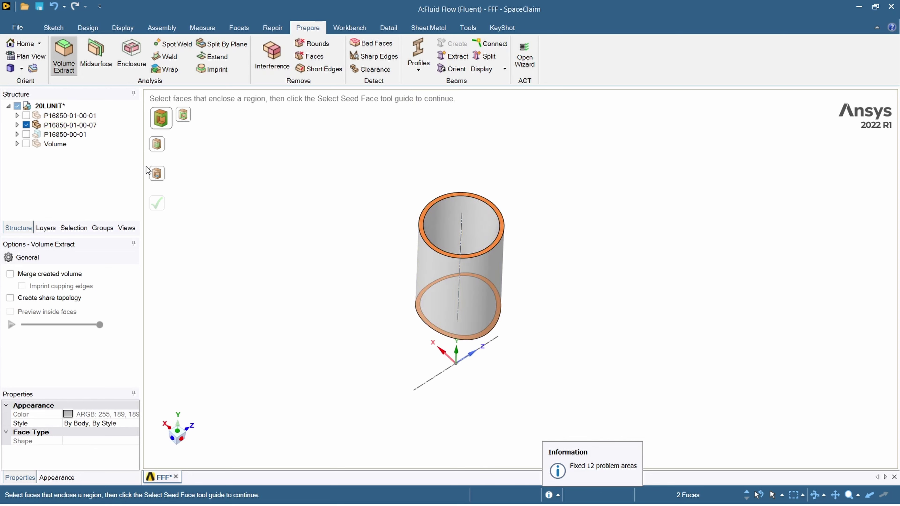
left_click(163, 181)
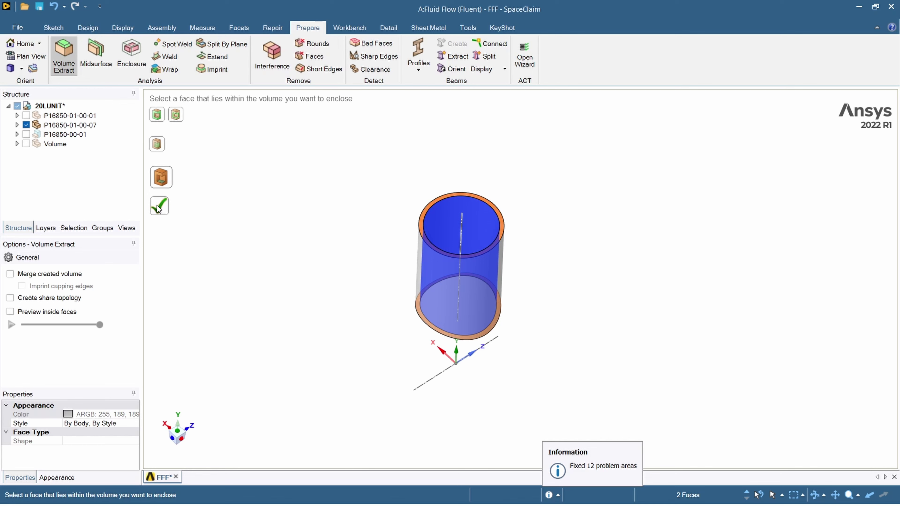
left_click(160, 206)
left_click(25, 125)
middle_click_drag(408, 284, 148, 236)
left_click(26, 144)
middle_click_drag(620, 399, 480, 283)
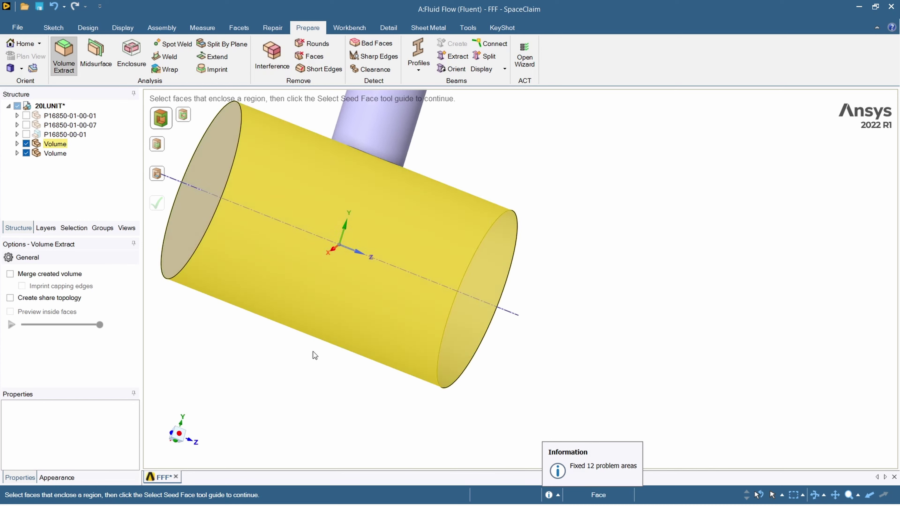
Hide both extracted volumes and show only component P16850-00-01.
left_click(26, 144)
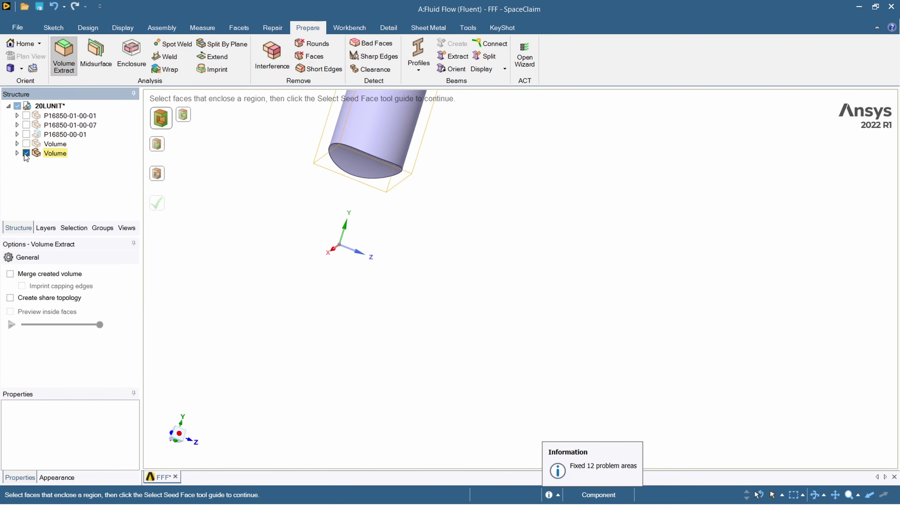
left_click(26, 153)
left_click(26, 134)
Extract the inner volume of the short pipe P16850-00-01 using its two annular end faces and the inner wall as seed face.
middle_click_drag(508, 359, 412, 370)
scroll(350, 342, "up", 3)
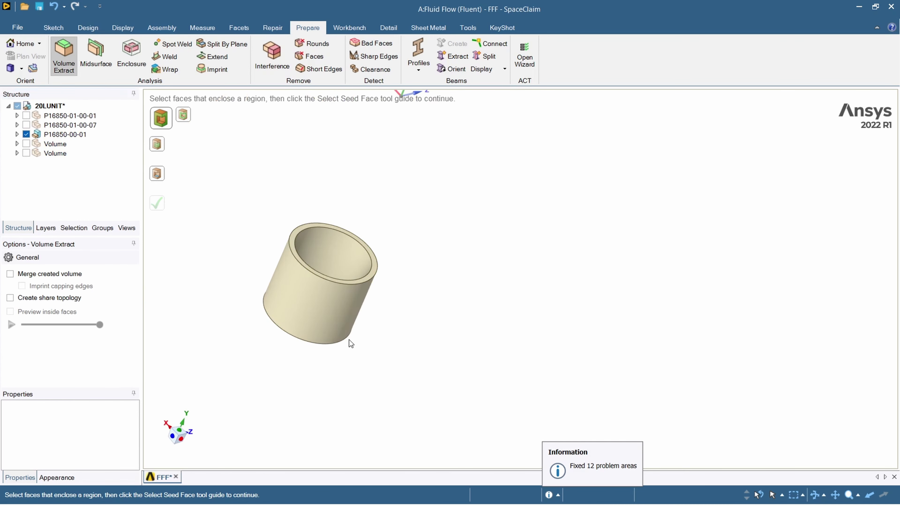
left_click(296, 248)
middle_click_drag(294, 257, 379, 259)
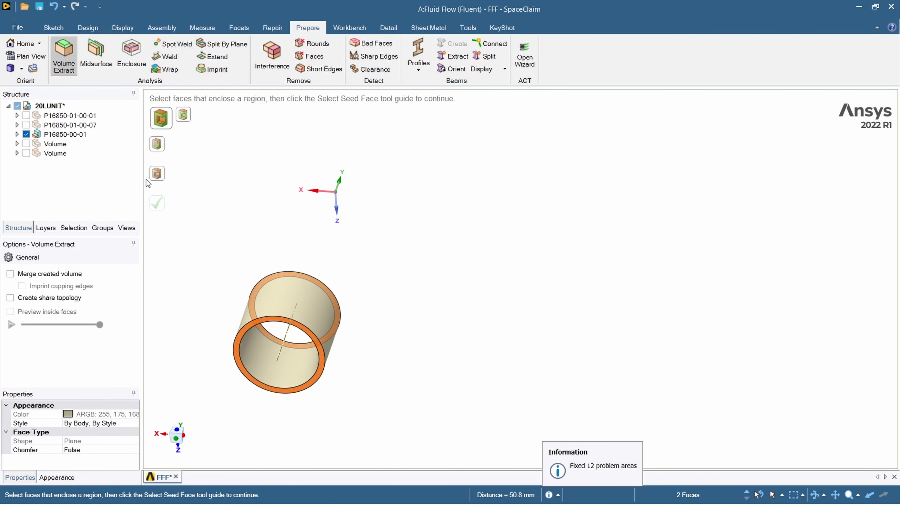
left_click(157, 174)
left_click(253, 358)
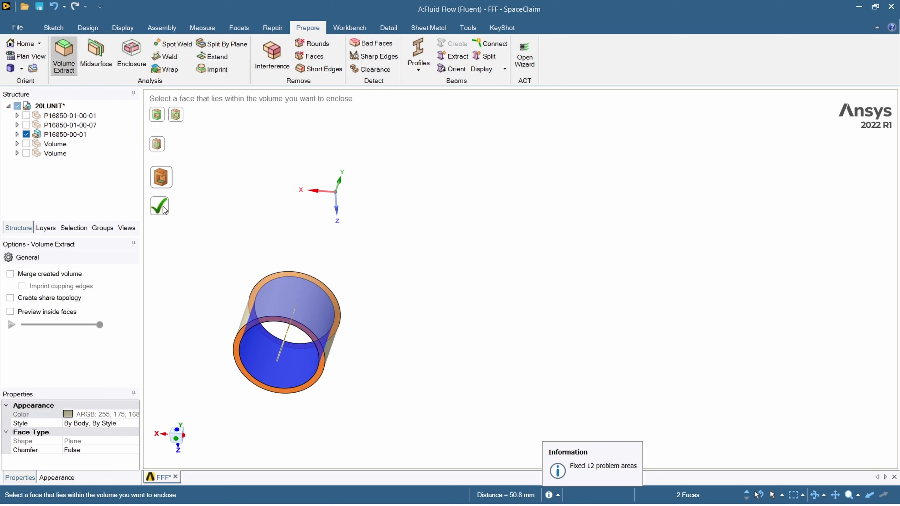
left_click(164, 209)
middle_click_drag(417, 307, 408, 436)
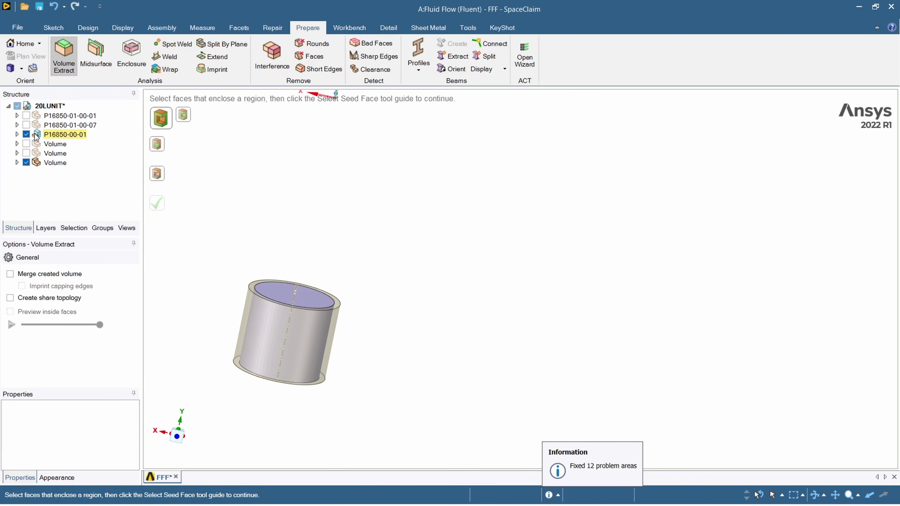
Hide component P16850-00-01 and show all three extracted volumes together.
left_click(27, 135)
left_click(26, 144)
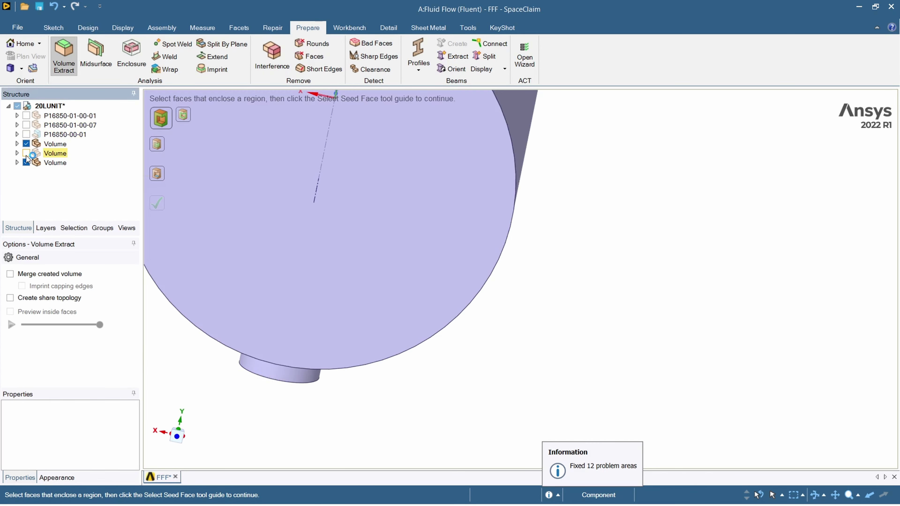
Examine where the upper branch volume and the lower short pipe's volume meet the main cylinder's volume.
middle_click_drag(412, 428, 357, 345)
scroll(357, 344, "up", 5)
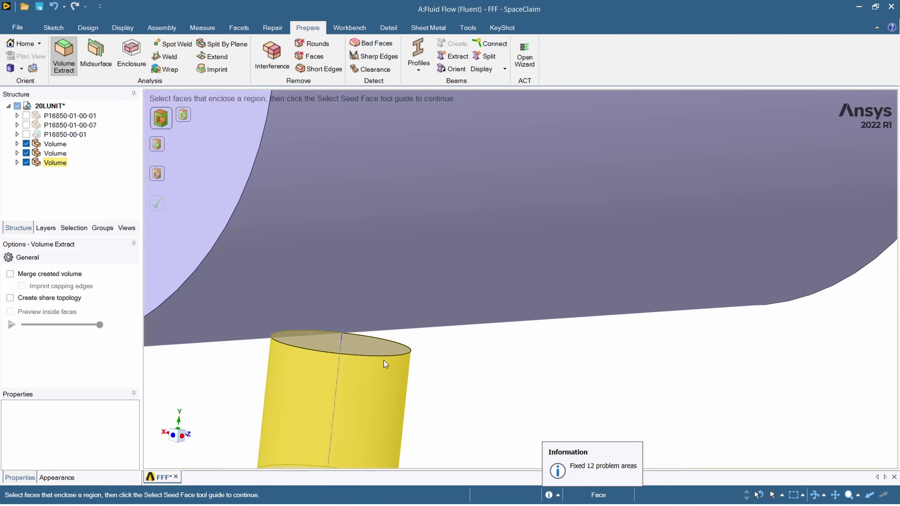
middle_click_drag(383, 360, 402, 341)
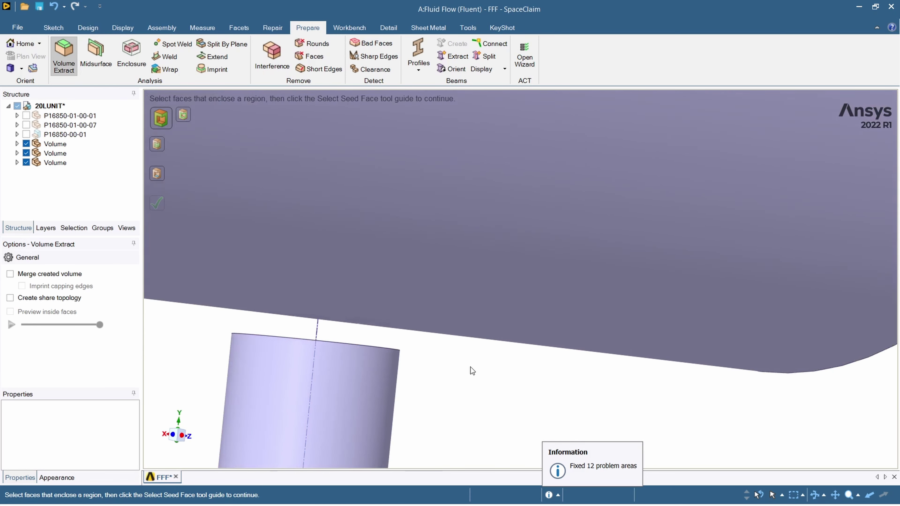
scroll(470, 367, "down", 3)
middle_click_drag(470, 367, 535, 313)
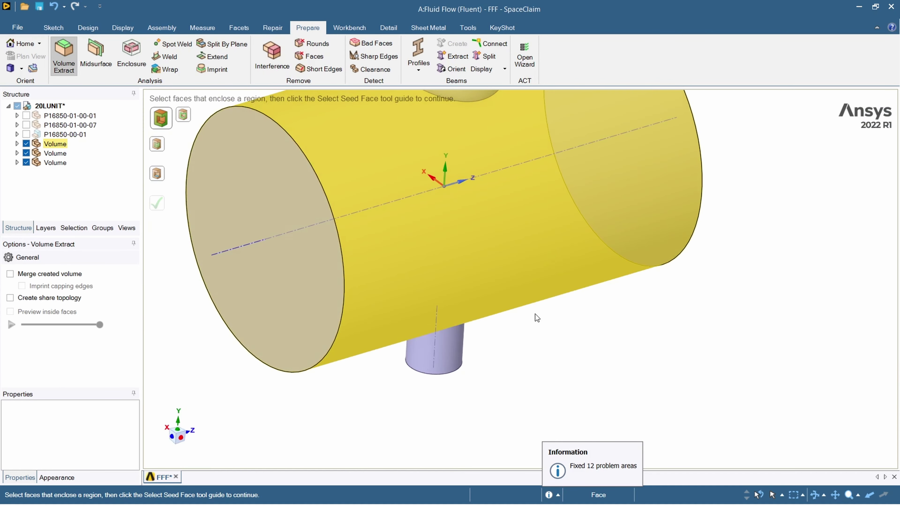
middle_click_drag(540, 241, 357, 228)
scroll(368, 231, "down", 1)
scroll(465, 231, "up", 4)
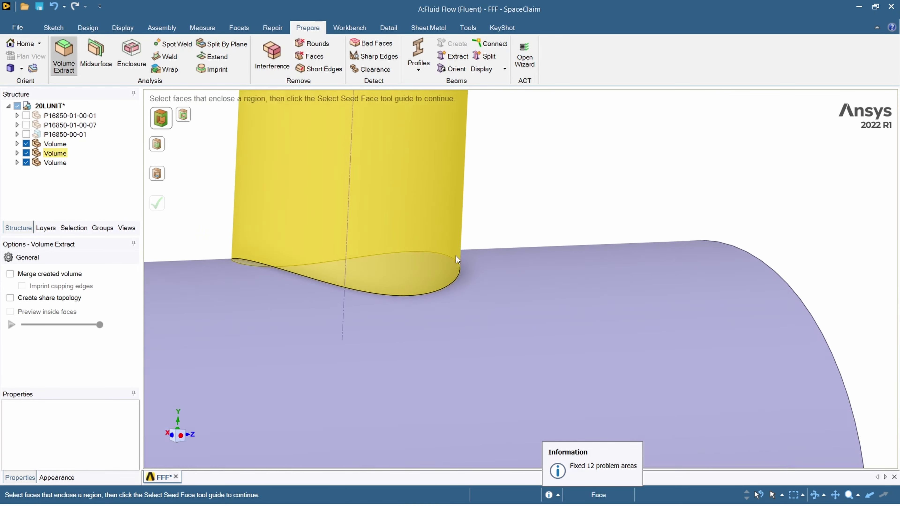
scroll(456, 257, "down", 5)
middle_click_drag(459, 372, 405, 337)
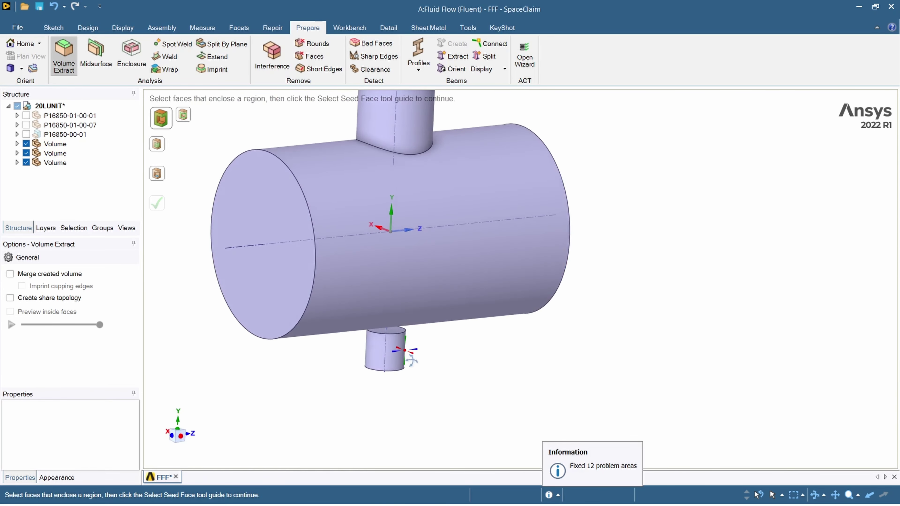
scroll(405, 337, "up", 4)
scroll(415, 356, "up", 3)
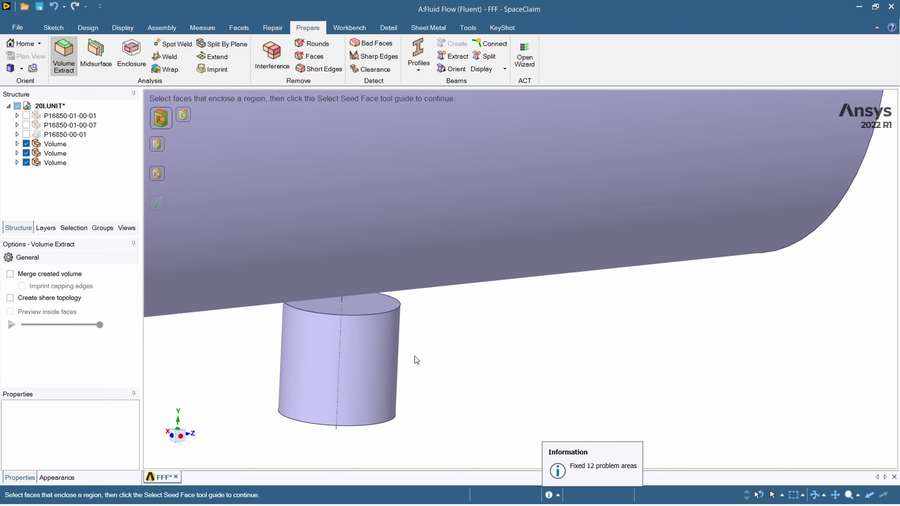
Pull the upper face of the short pipe's volume up about 25 mm into the main cylinder's volume.
left_click(368, 302)
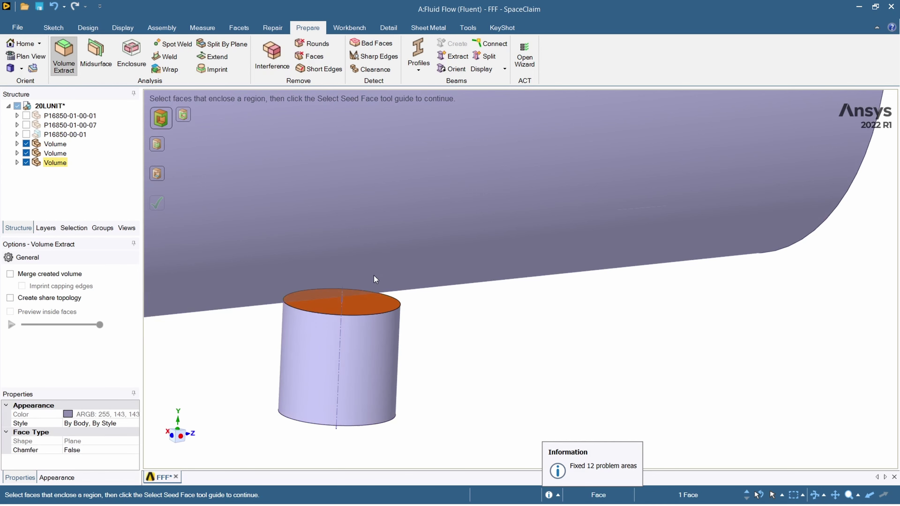
middle_click_drag(418, 266, 439, 327)
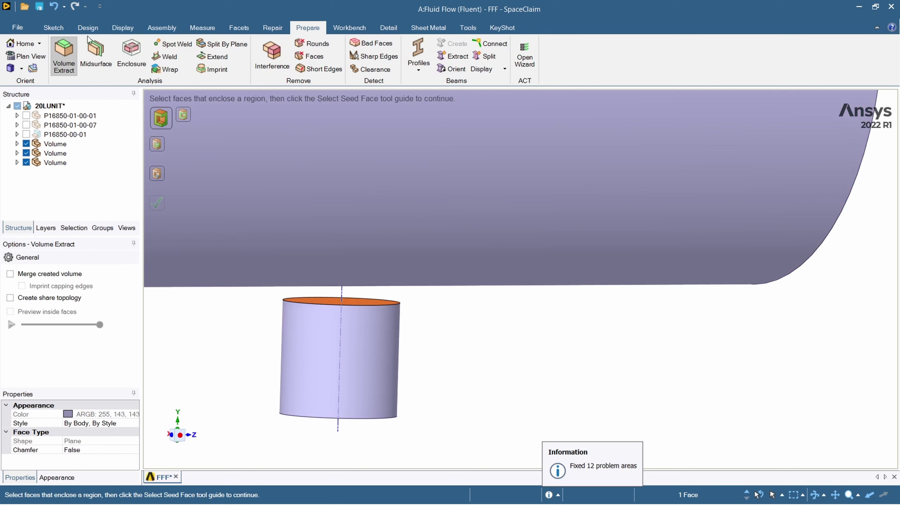
left_click(87, 28)
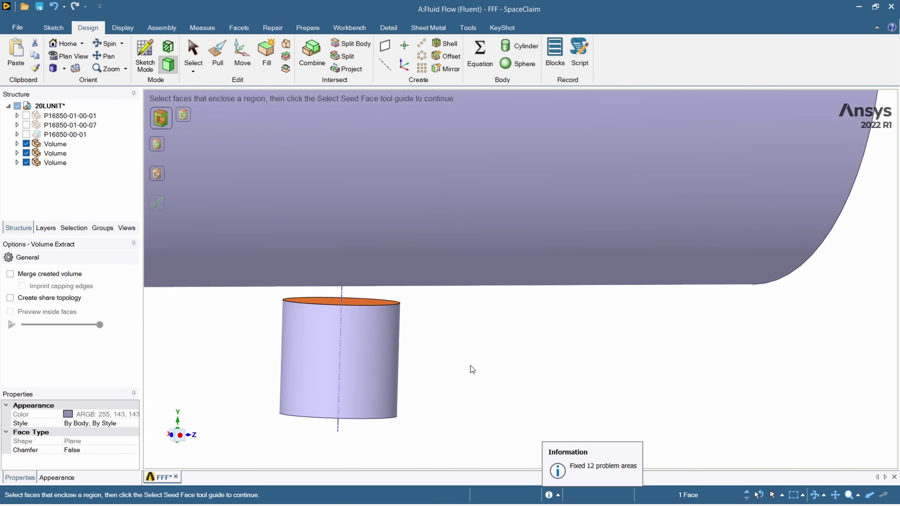
middle_click_drag(470, 368, 458, 346)
left_click(344, 304, "ctrl")
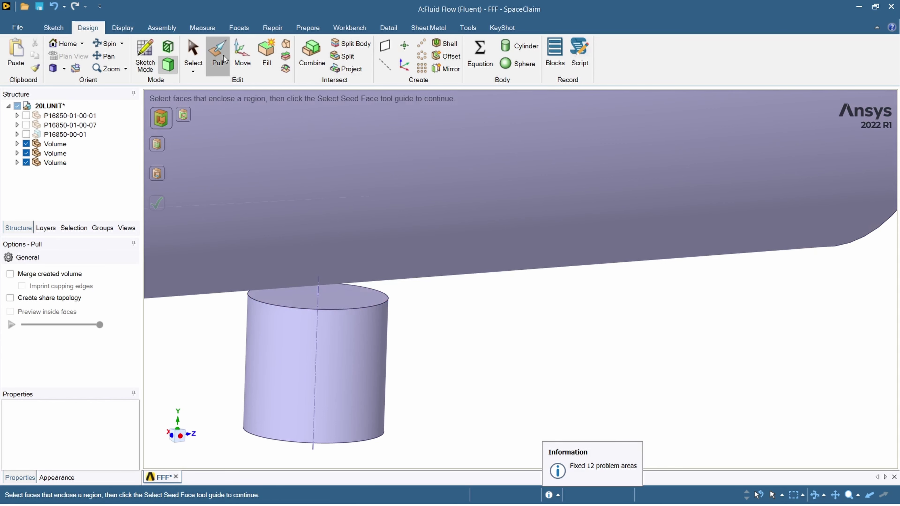
left_click(224, 55)
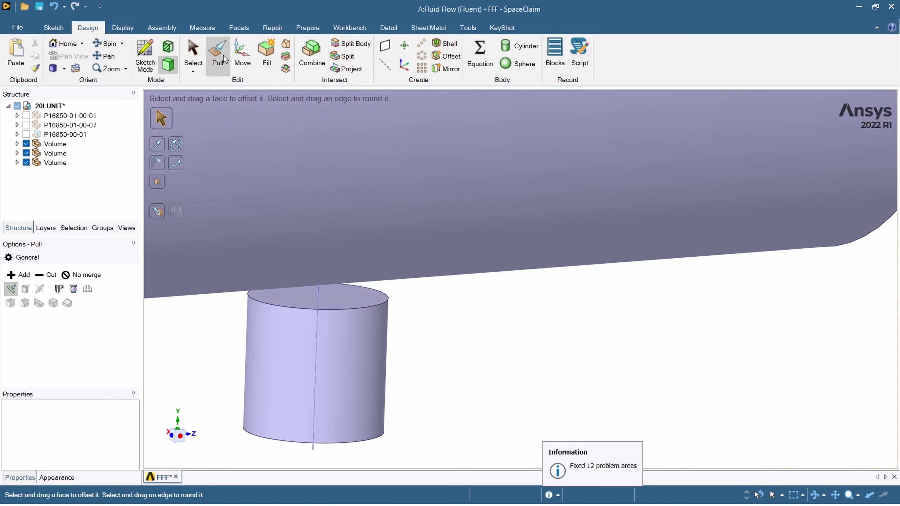
left_click(349, 300)
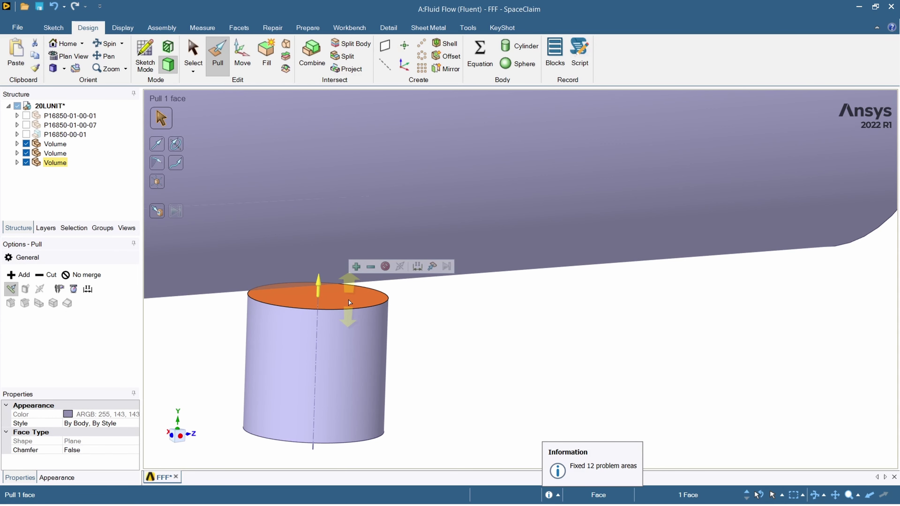
left_click_drag(351, 292, 353, 281)
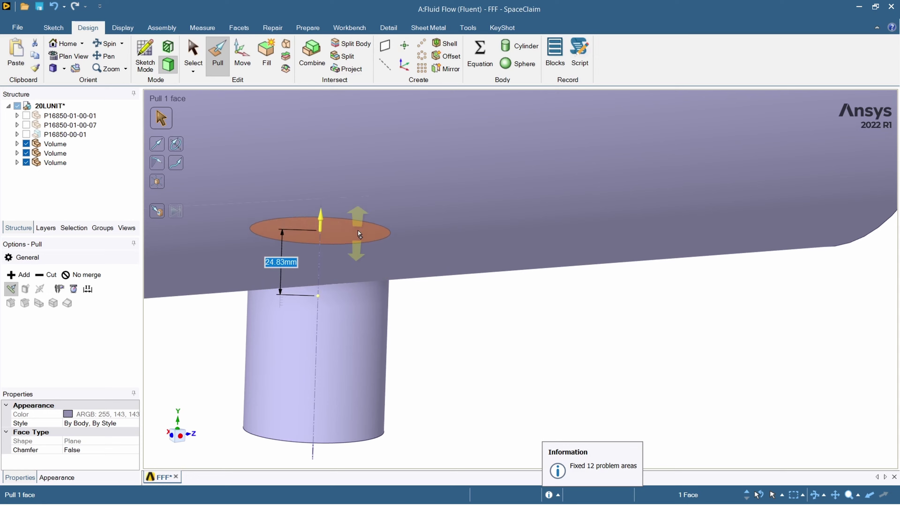
left_click_drag(358, 234, 482, 352)
Examine the junction between the extended short pipe volume and the main cylinder's volume from several sides.
mouse_move(475, 273)
middle_mouse_down()
mouse_move(394, 336)
mouse_move(317, 352)
mouse_move(311, 364)
mouse_move(548, 332)
mouse_move(596, 356)
middle_mouse_up()
scroll(598, 359, "up", 3)
scroll(598, 359, "down", 4)
left_click(634, 378)
mouse_move(675, 382)
middle_mouse_down()
mouse_move(603, 343)
mouse_move(585, 314)
mouse_move(540, 334)
middle_mouse_up()
left_click(540, 334)
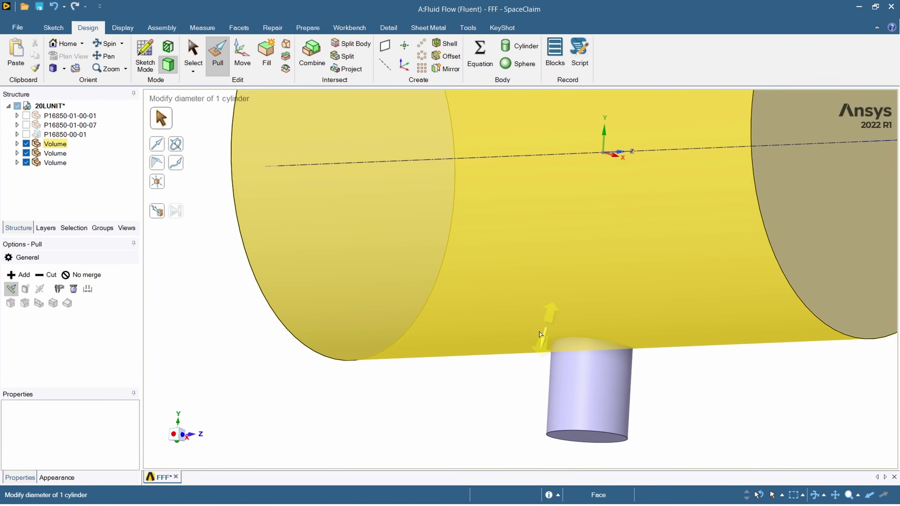
left_click(490, 410)
mouse_move(490, 410)
middle_mouse_down()
mouse_move(550, 388)
mouse_move(565, 421)
middle_mouse_up()
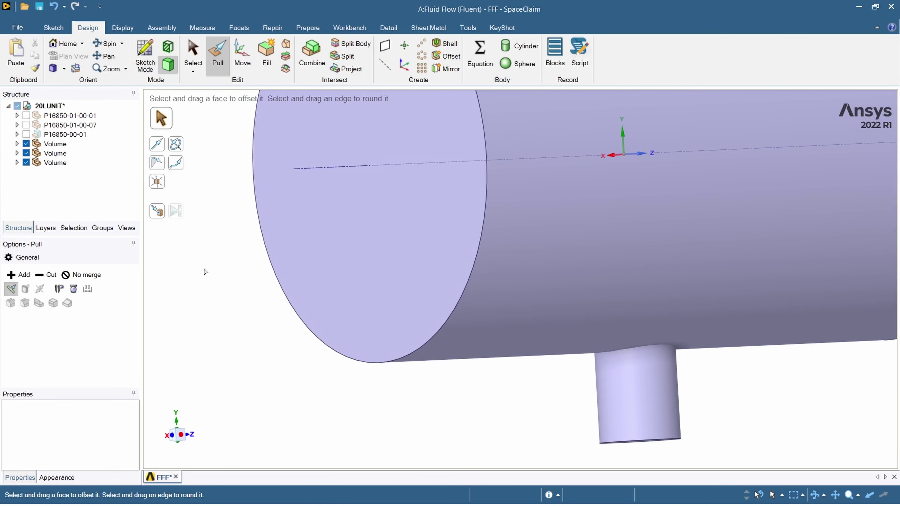
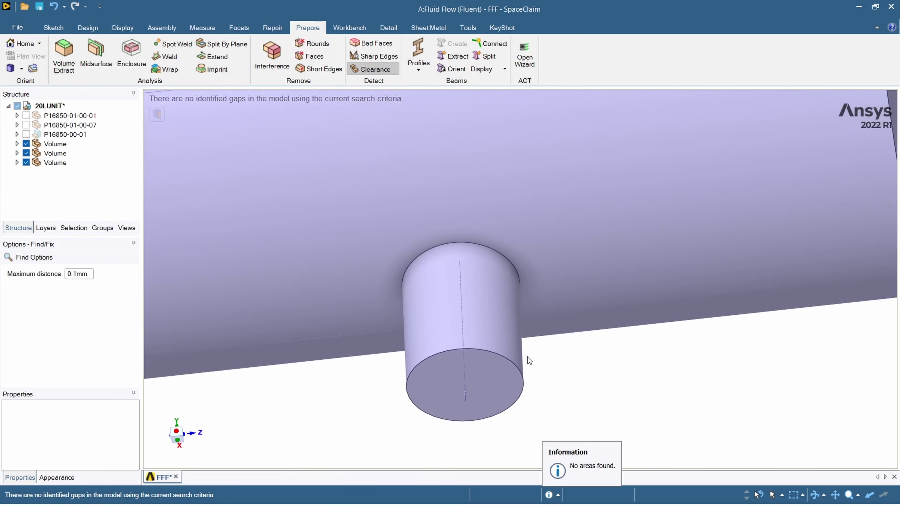
scroll(493, 269, "down", 3)
middle_click_drag(512, 272, 609, 328)
scroll(460, 309, "down", 6)
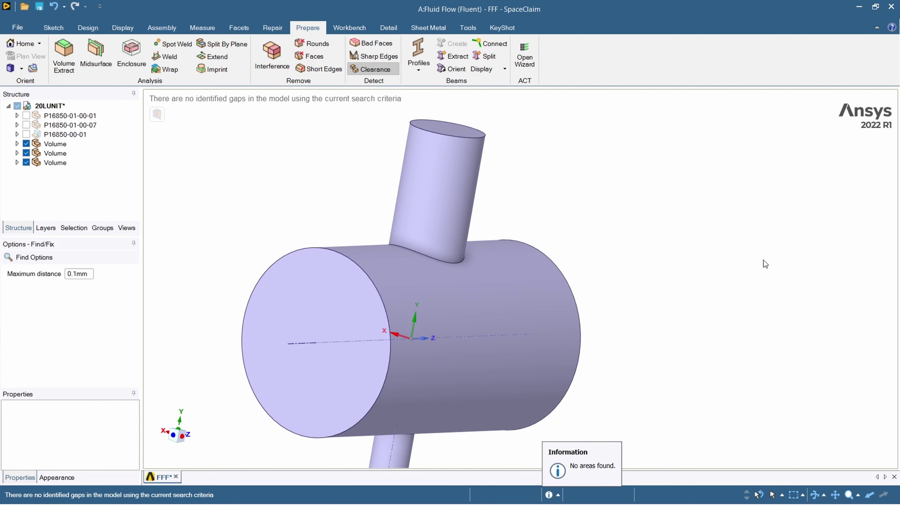
scroll(758, 262, "up", 1)
scroll(753, 262, "down", 4)
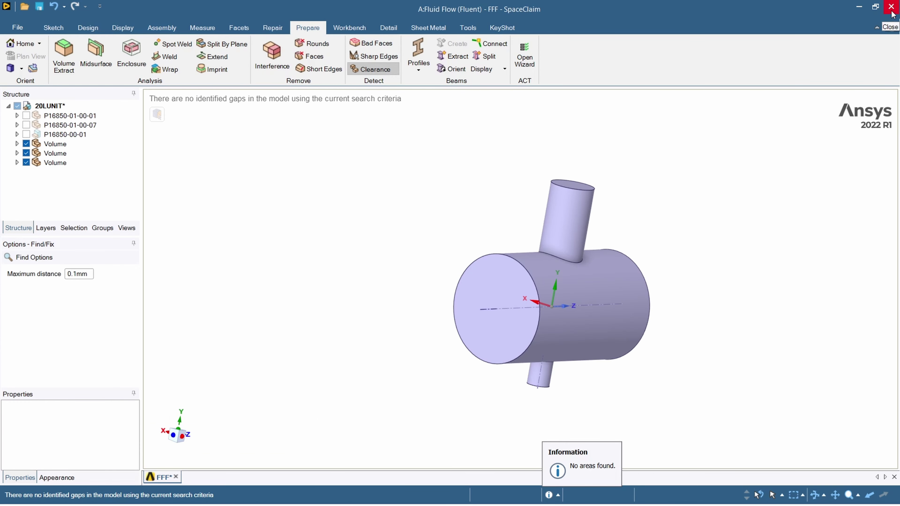
Switch to Workbench and open the Fluid Flow (Fluent) system's Mesh component in Meshing.
key("alt+Tab")
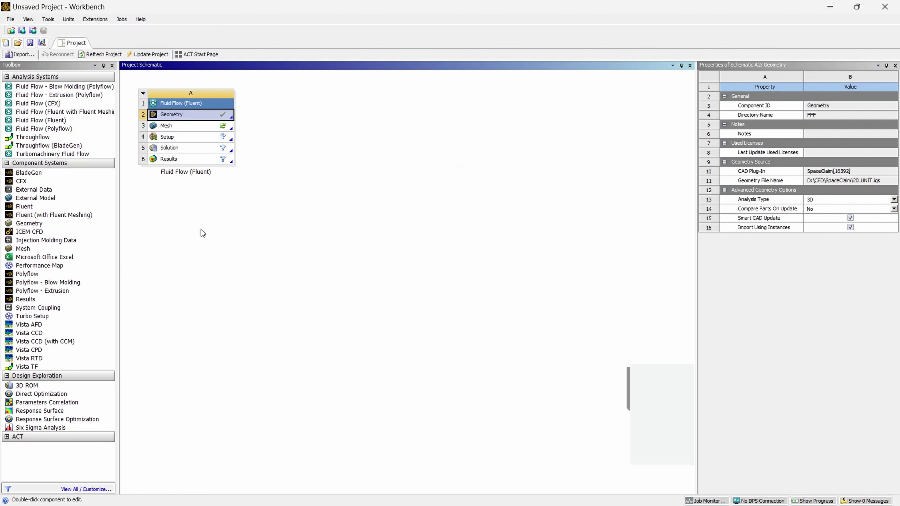
left_click(200, 229)
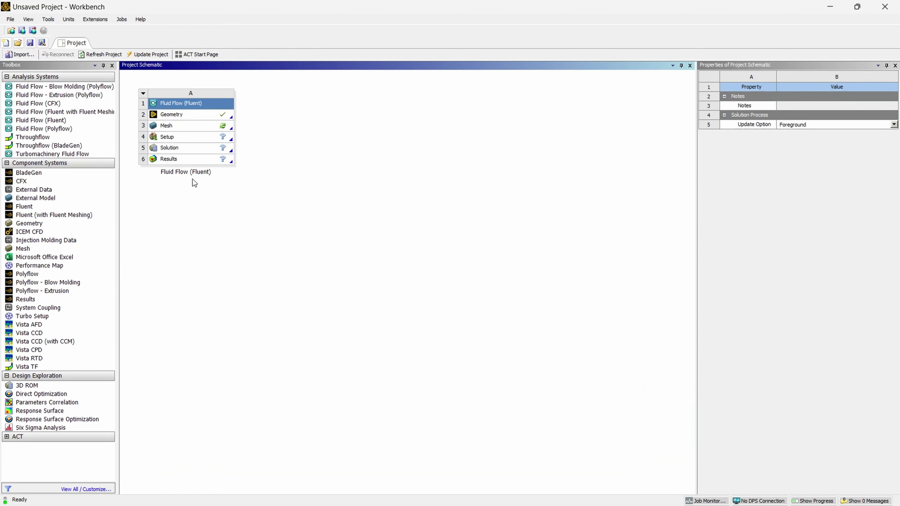
double_click(189, 128)
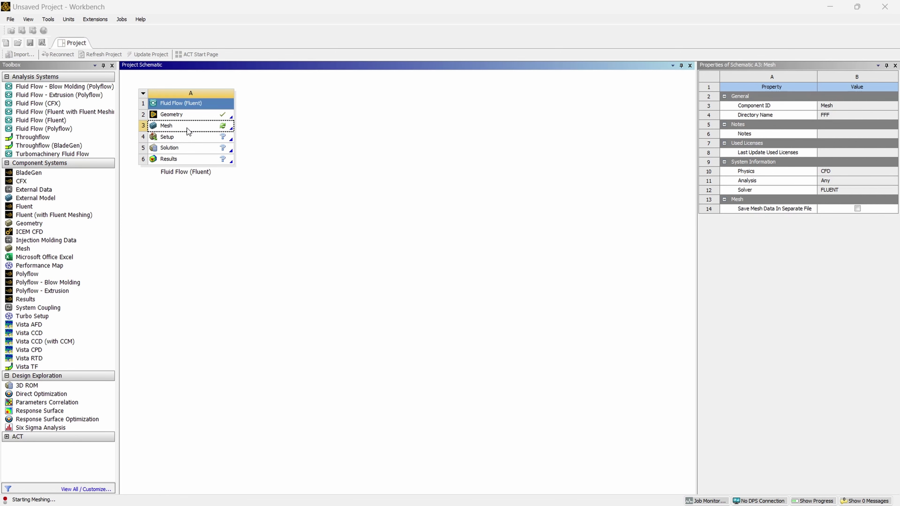
mouse_move(592, 505)
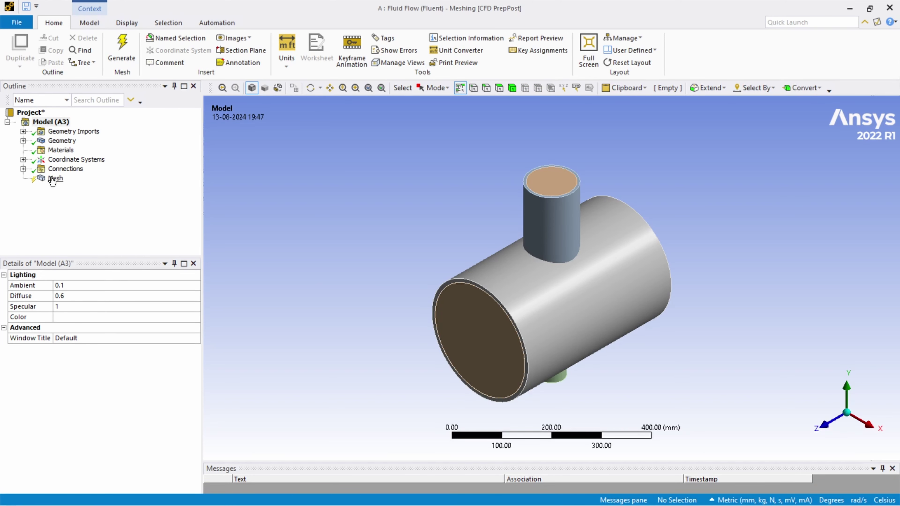
left_click(23, 141)
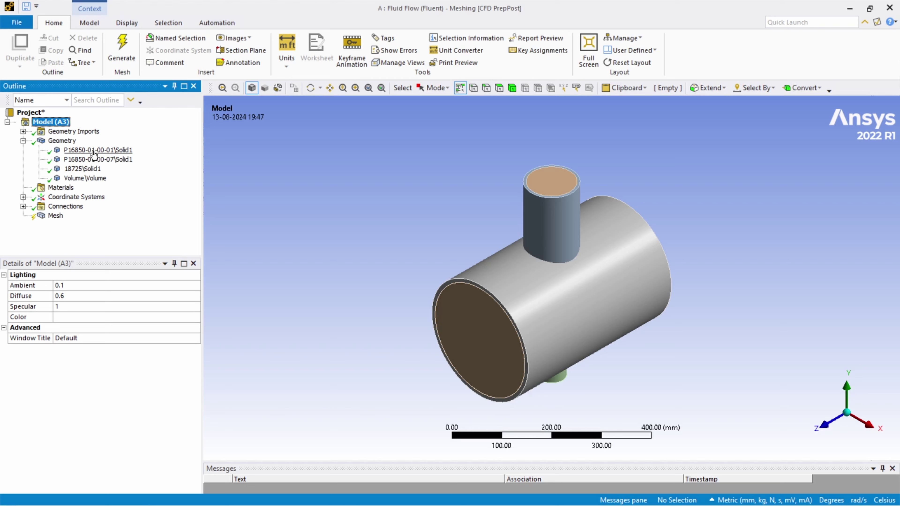
left_click(91, 169)
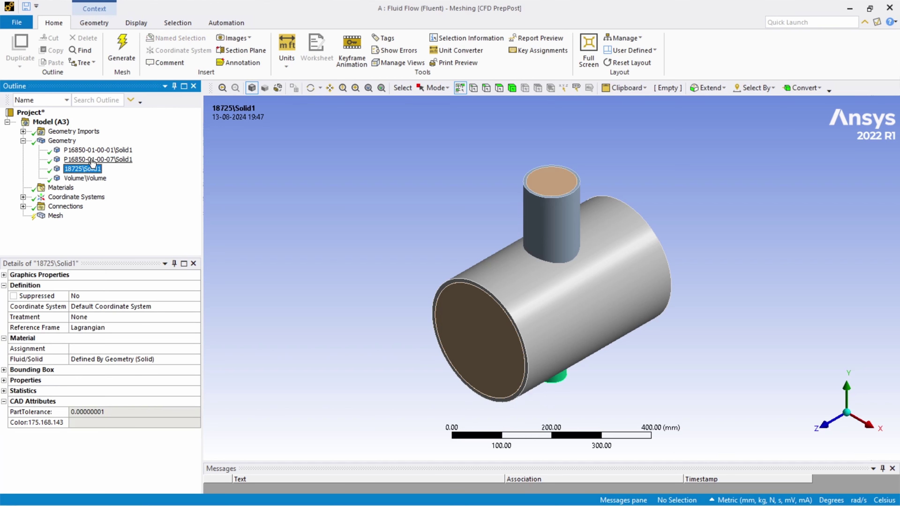
left_click(89, 149, "shift")
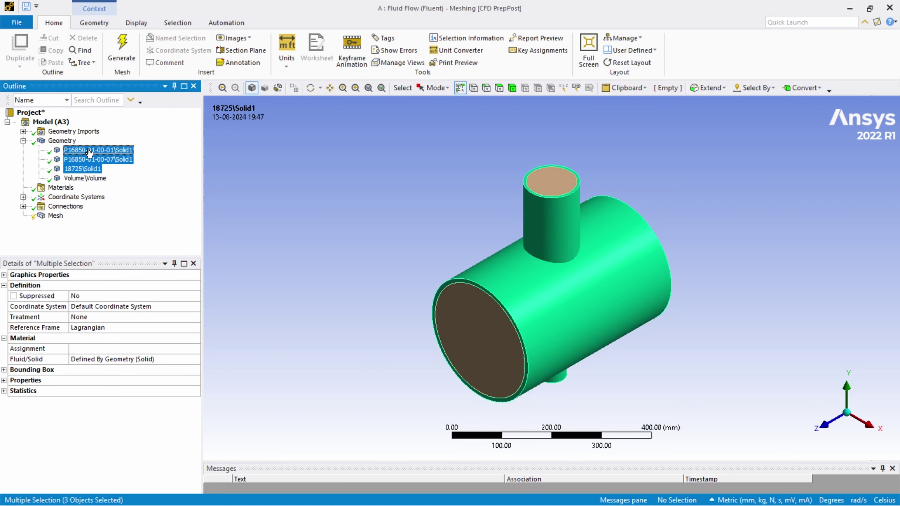
right_click(92, 152)
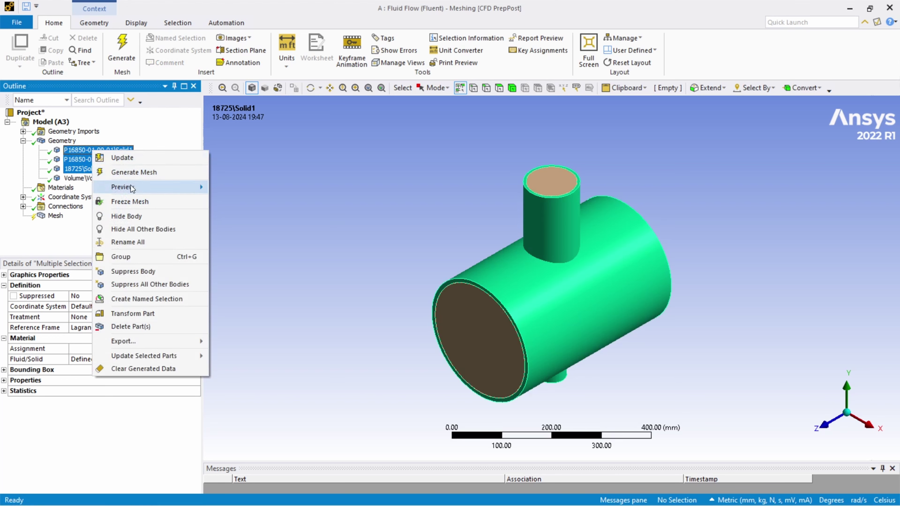
left_click(162, 275)
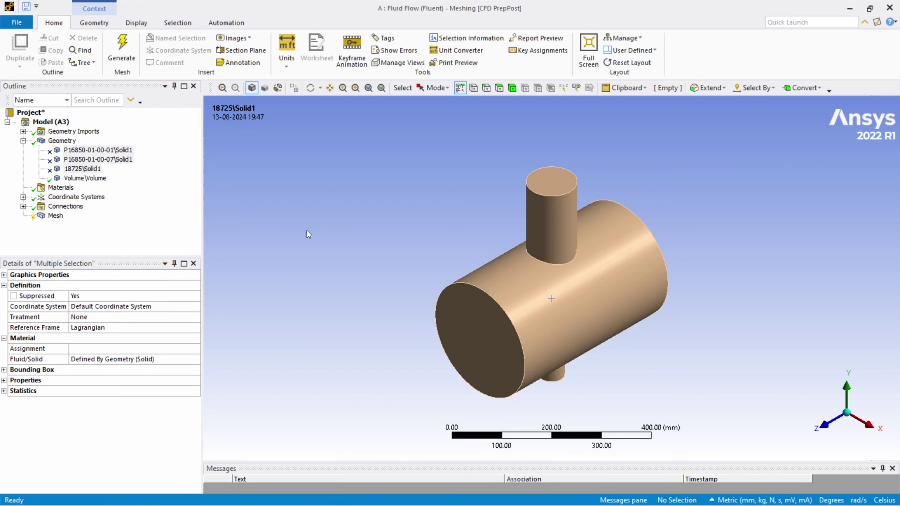
key("alt+Tab")
key("alt+Tab")
key("alt+Tab")
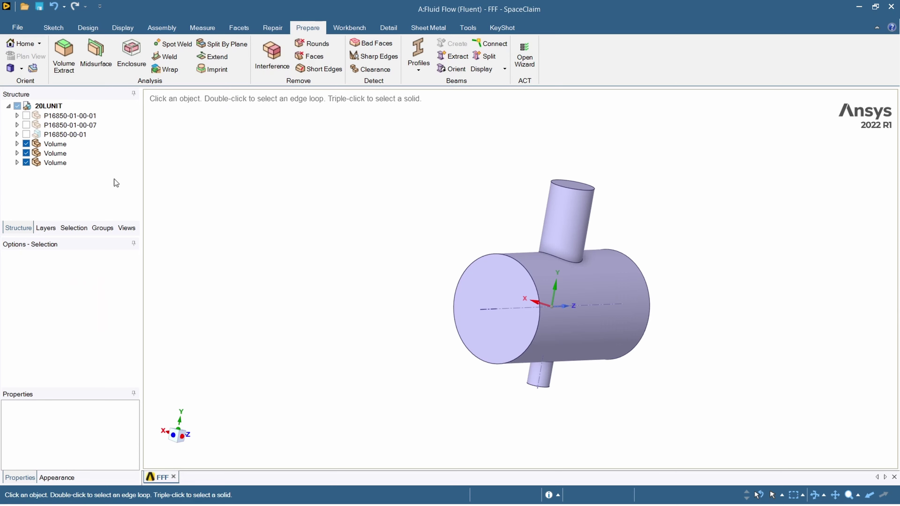
left_click(69, 116)
left_click(72, 134, "shift")
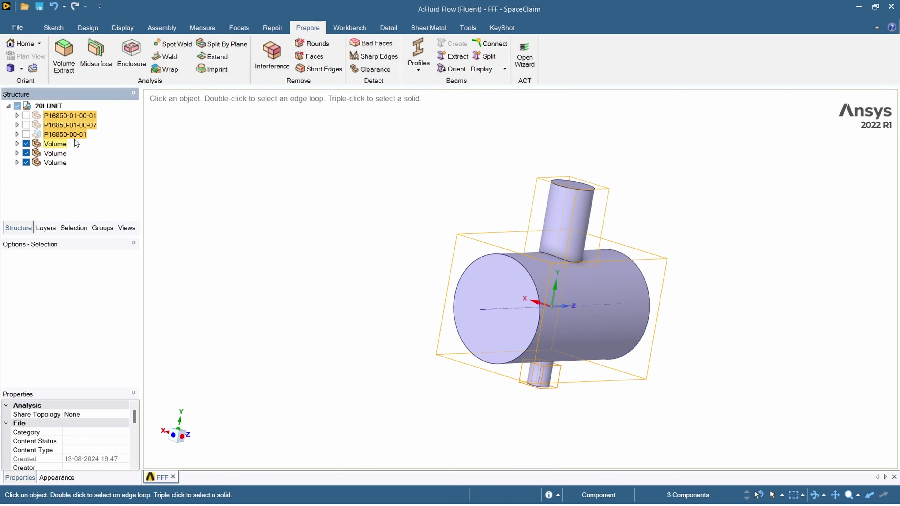
right_click(75, 135)
left_click(107, 141)
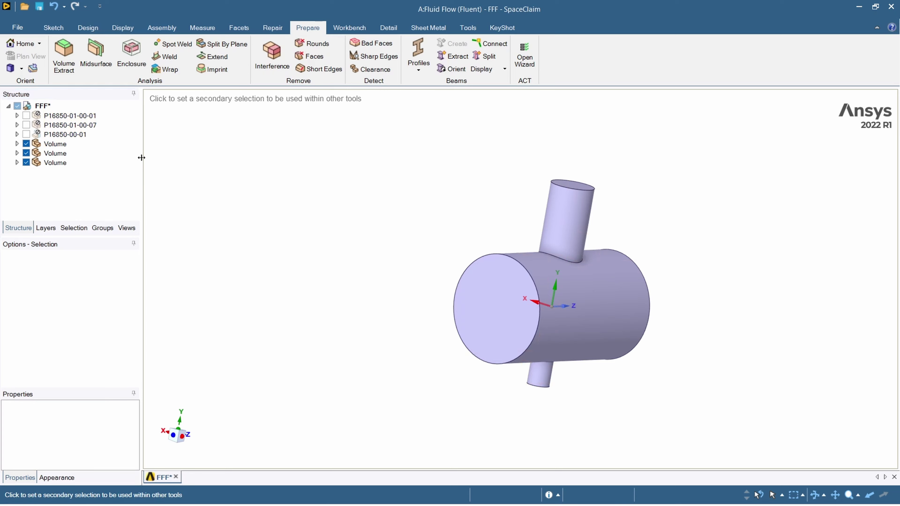
Switch to Meshing, highlight the Volume\Volume body to inspect its extent, and return to SpaceClaim.
key("alt+Tab")
key("alt+Tab")
key("alt+Tab")
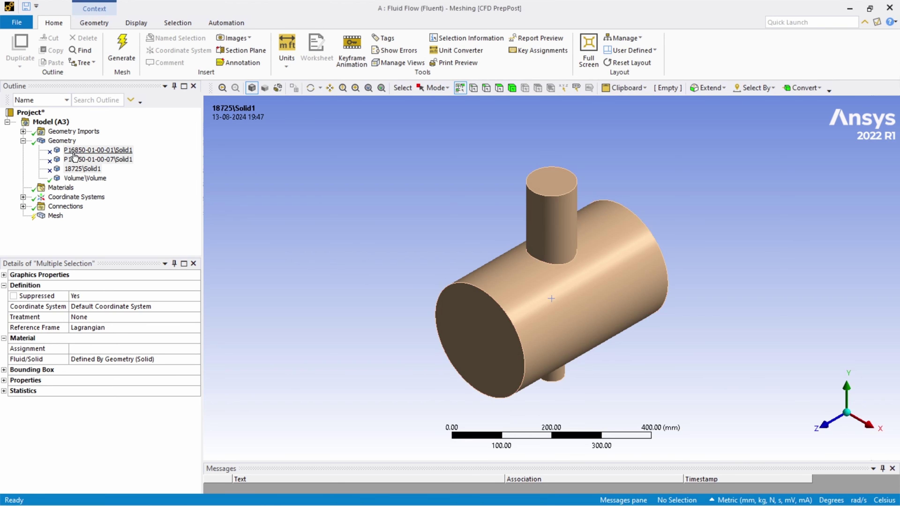
left_click(95, 179)
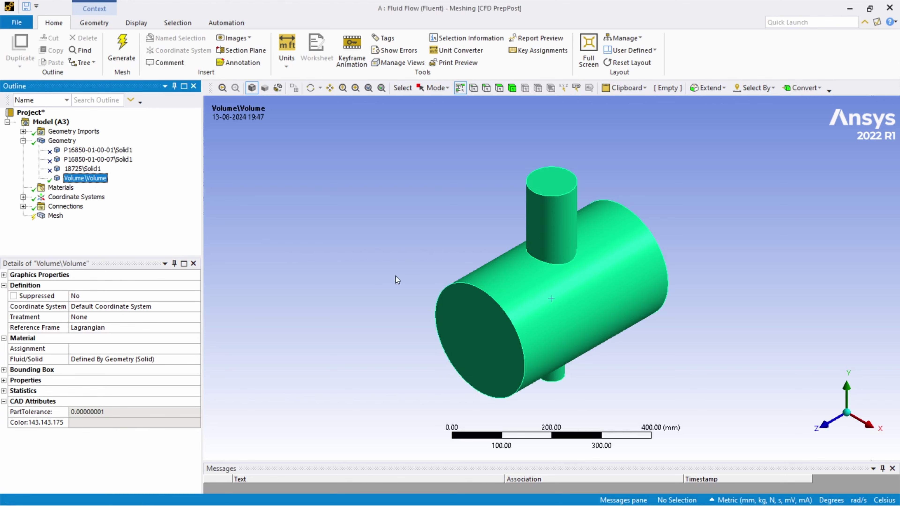
key("alt+Tab")
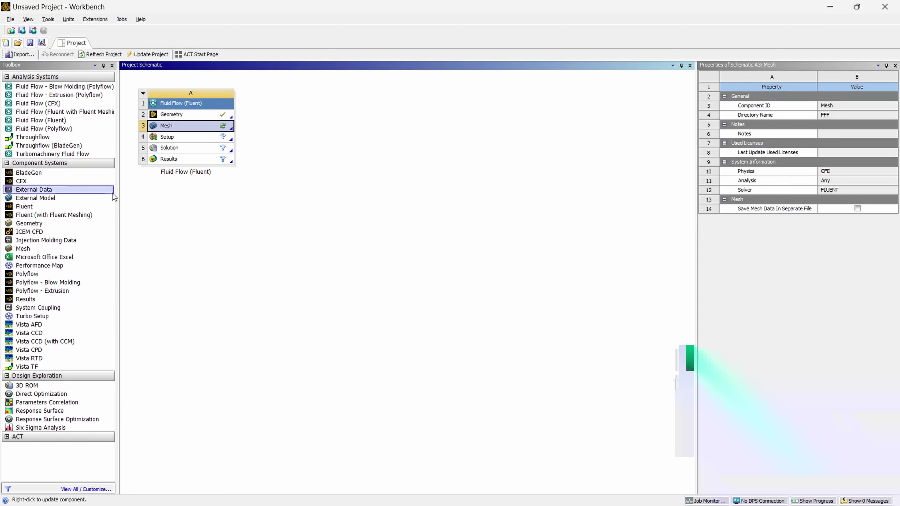
key("alt+Tab")
key("alt+Tab")
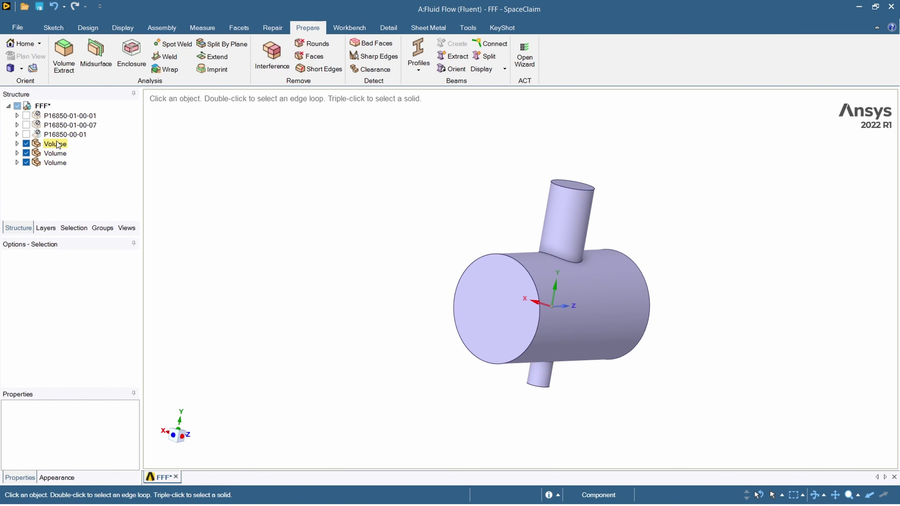
Switch to Meshing and set the mesh's number of CPUs for parallel part meshing to 16.
key("alt+Tab")
key("alt+Tab")
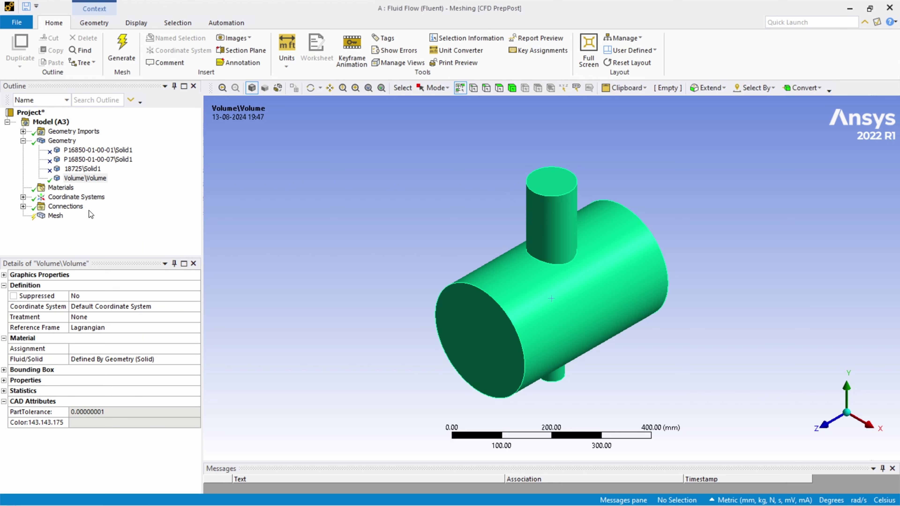
left_click(54, 217)
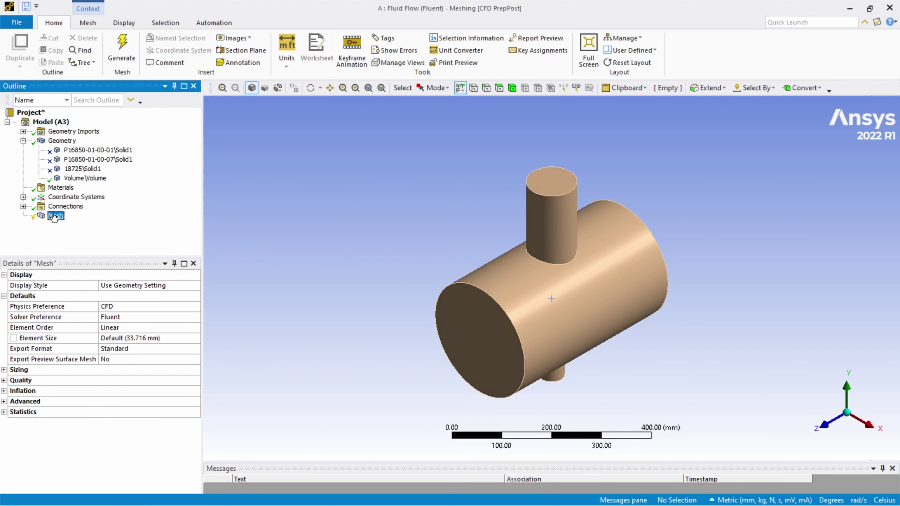
left_click(83, 179)
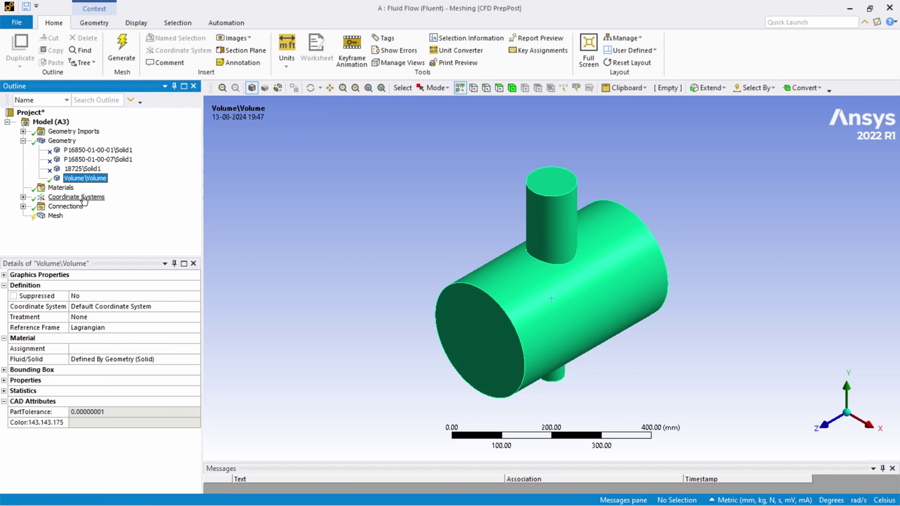
left_click(57, 216)
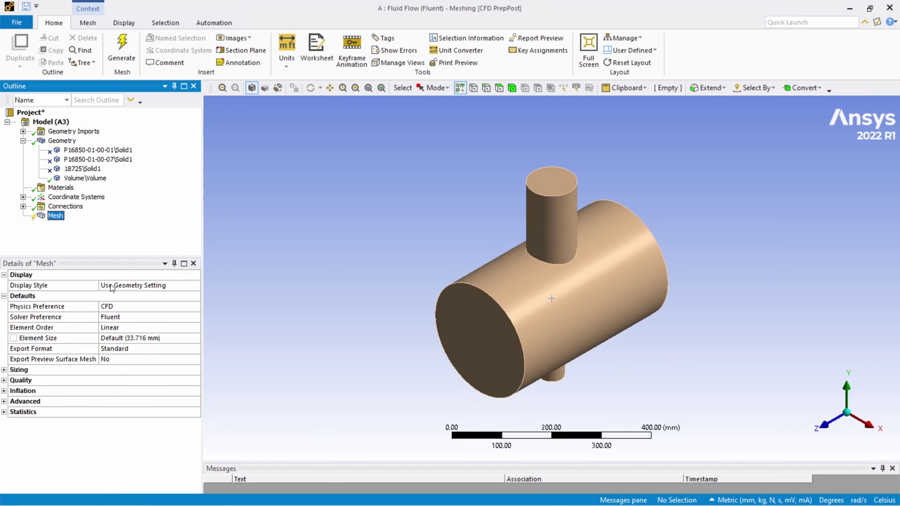
left_click(4, 401)
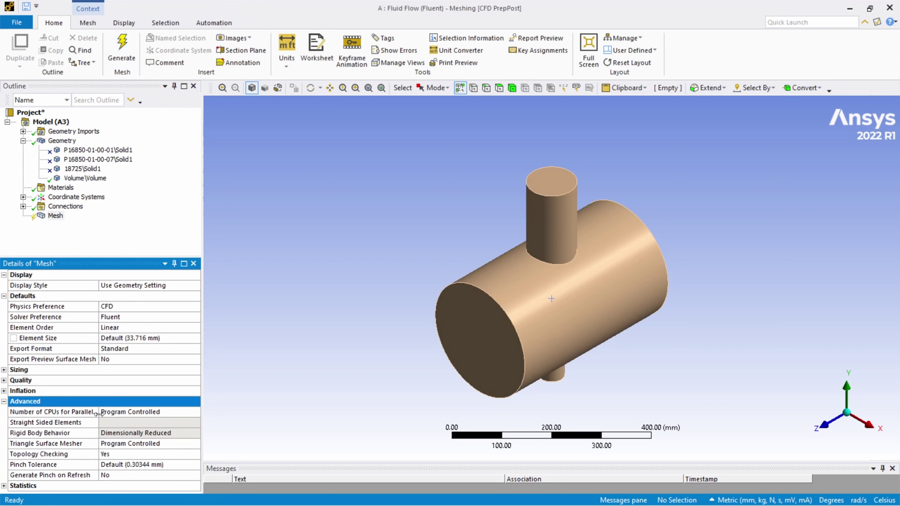
left_click(114, 412)
type("16")
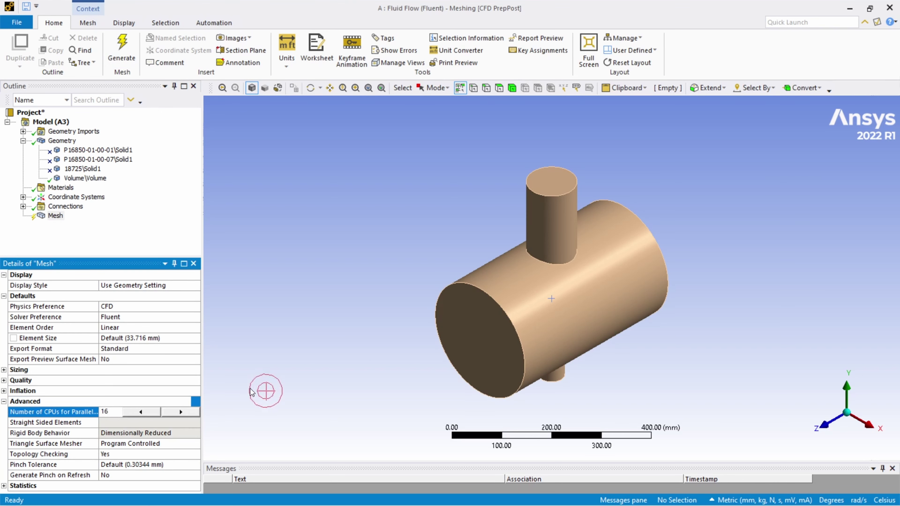
left_click(288, 372)
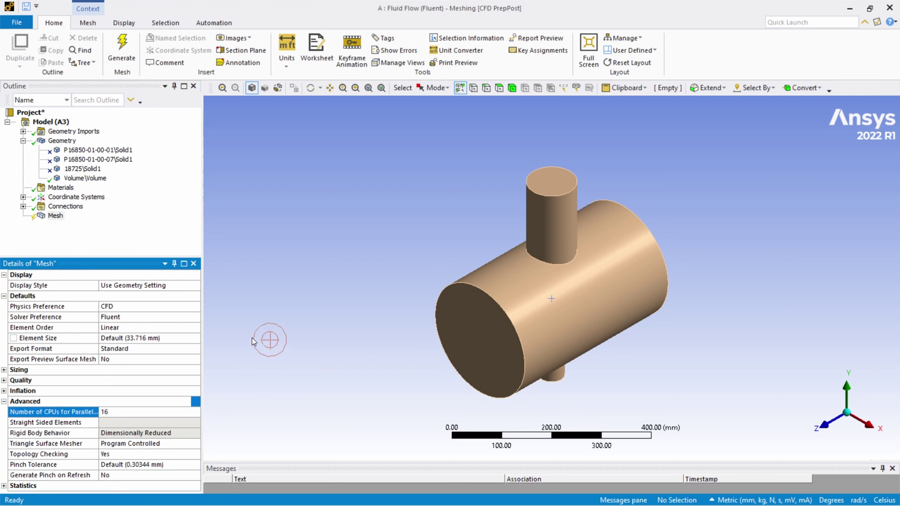
Generate the mesh with the default element size and inspect the elements around the upper branch junction.
left_click(121, 52)
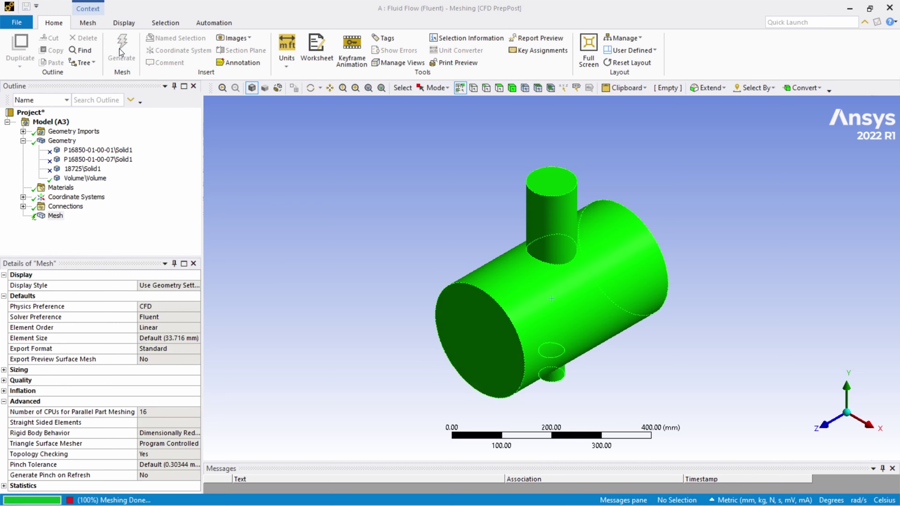
scroll(565, 268, "up", 3)
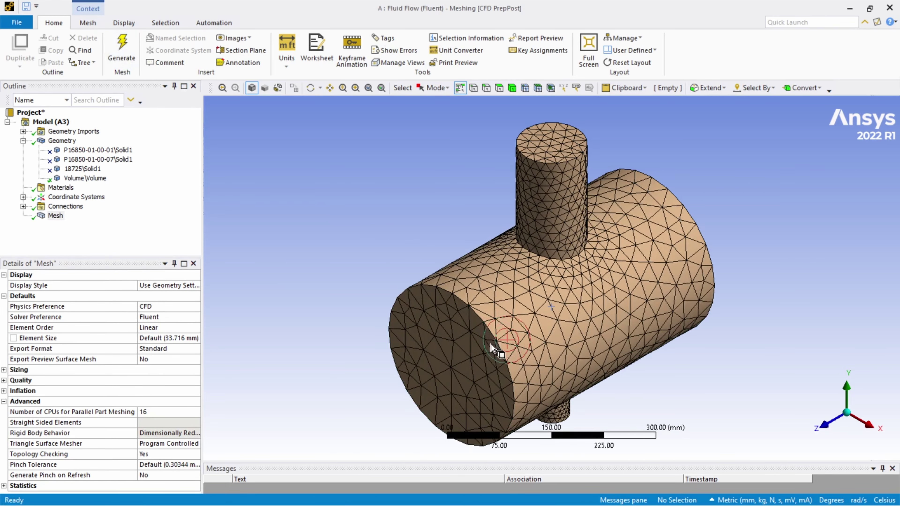
scroll(565, 269, "up", 3)
middle_click_drag(518, 195, 623, 204)
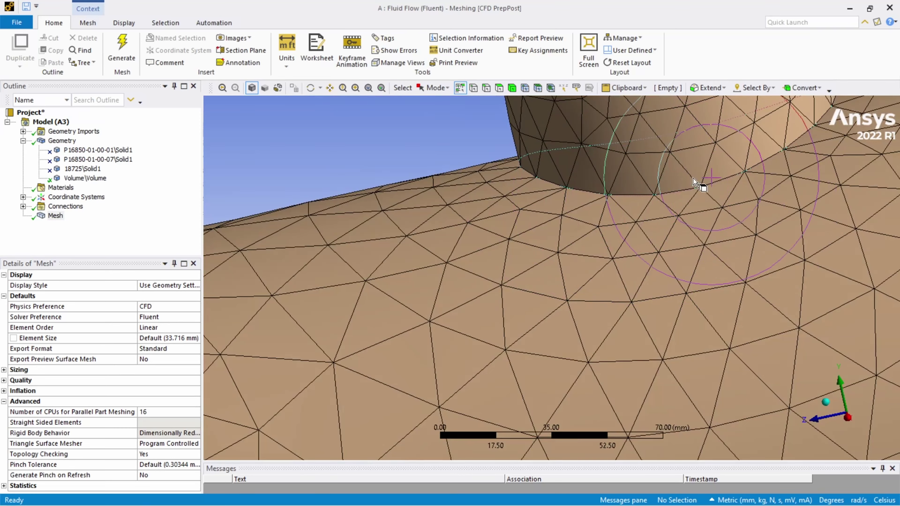
scroll(723, 207, "down", 4)
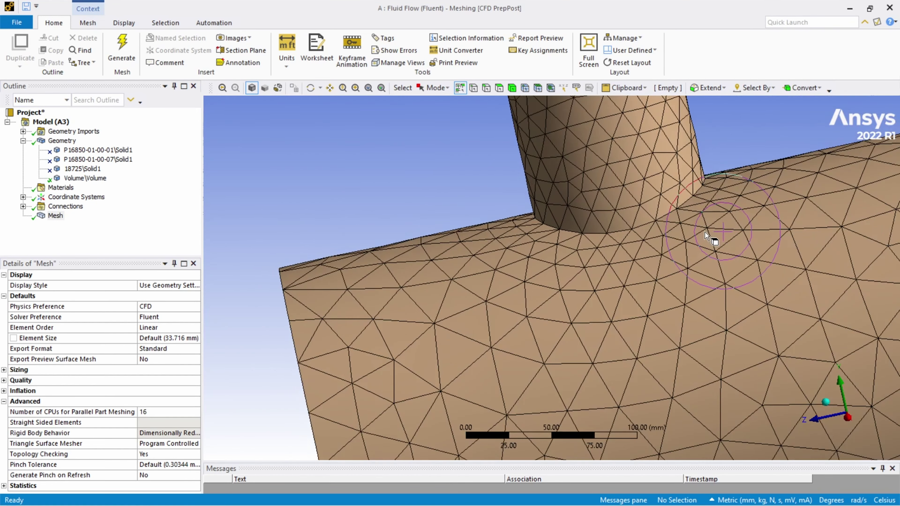
middle_click_drag(711, 241, 484, 169, "ctrl")
scroll(492, 276, "down", 1)
scroll(560, 291, "down", 5)
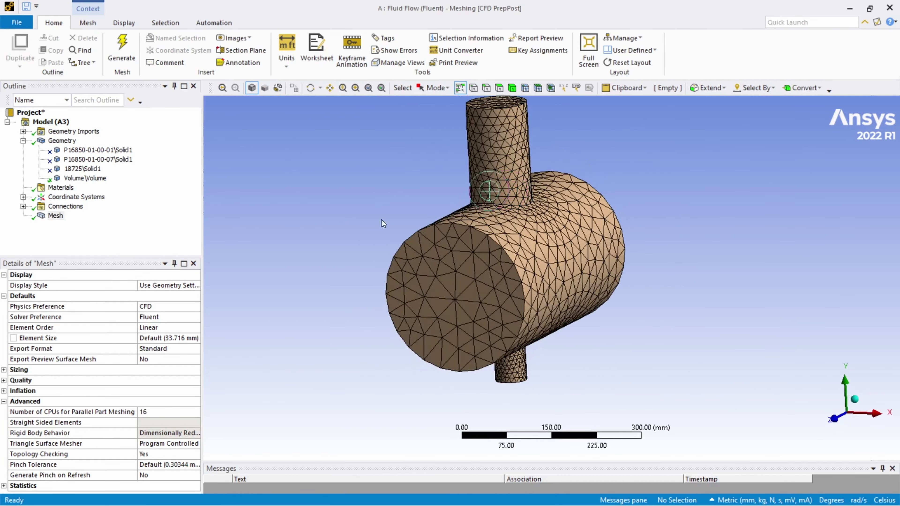
Set the mesh element size to 5 mm, regenerate the mesh and check its density near the upper branch.
left_click(191, 335)
type("5")
key("Return")
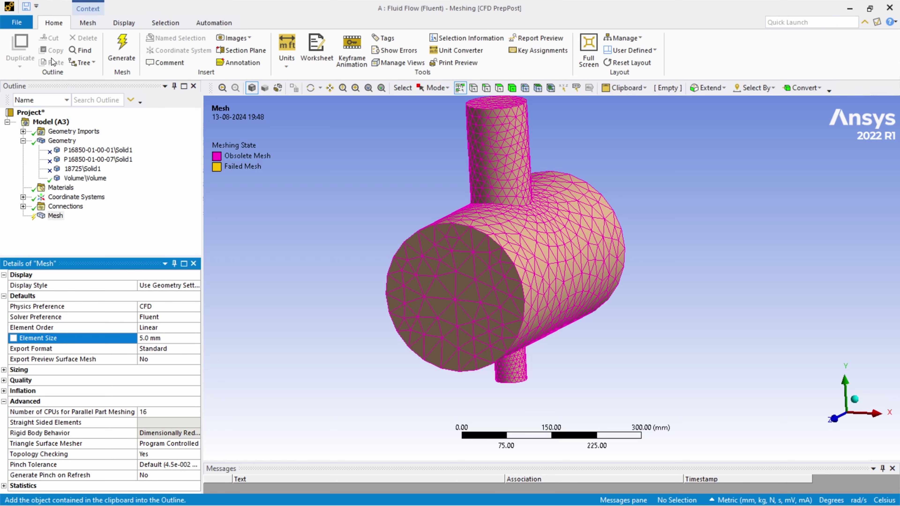
left_click(117, 41)
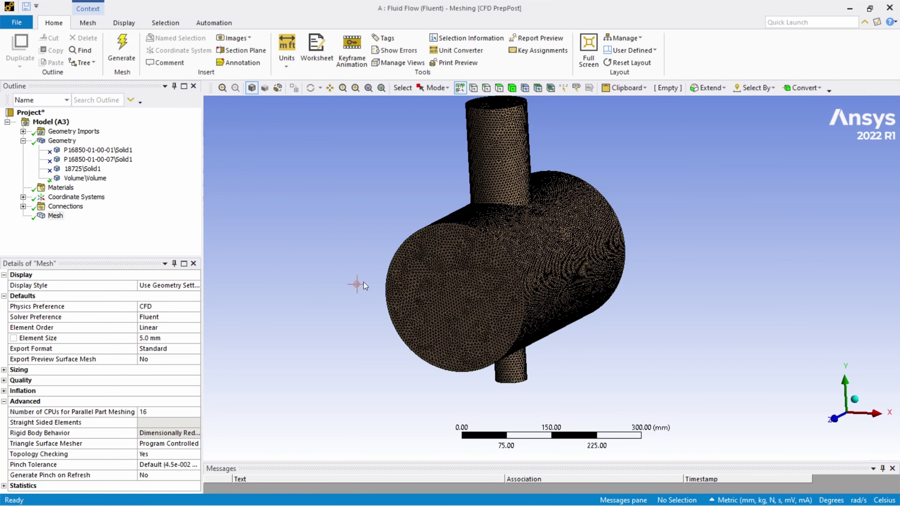
scroll(434, 250, "up", 3)
scroll(434, 250, "up", 2)
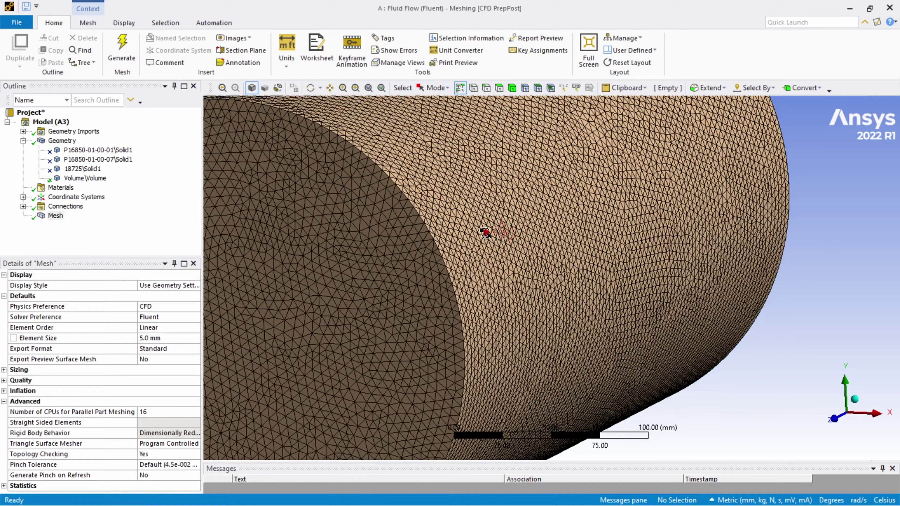
middle_click_drag(483, 231, 466, 246)
middle_click_drag(519, 181, 455, 213)
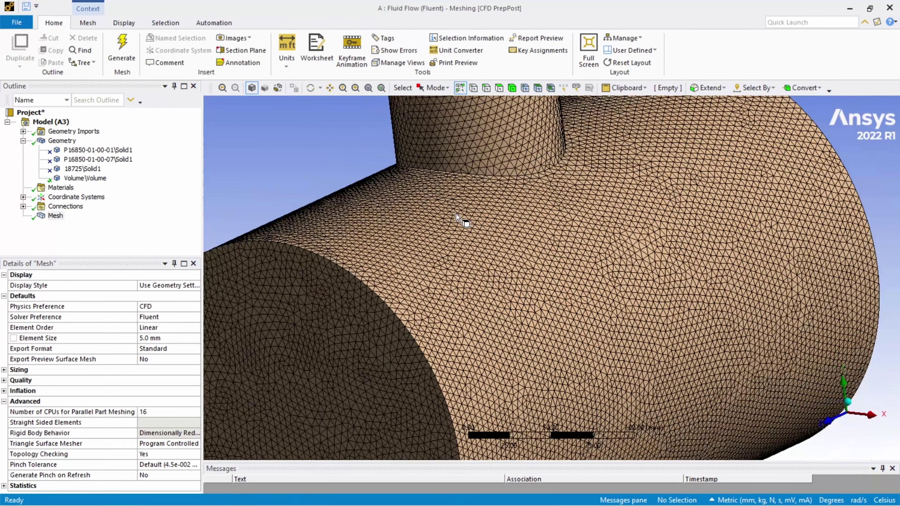
left_click(535, 185)
left_click(232, 227)
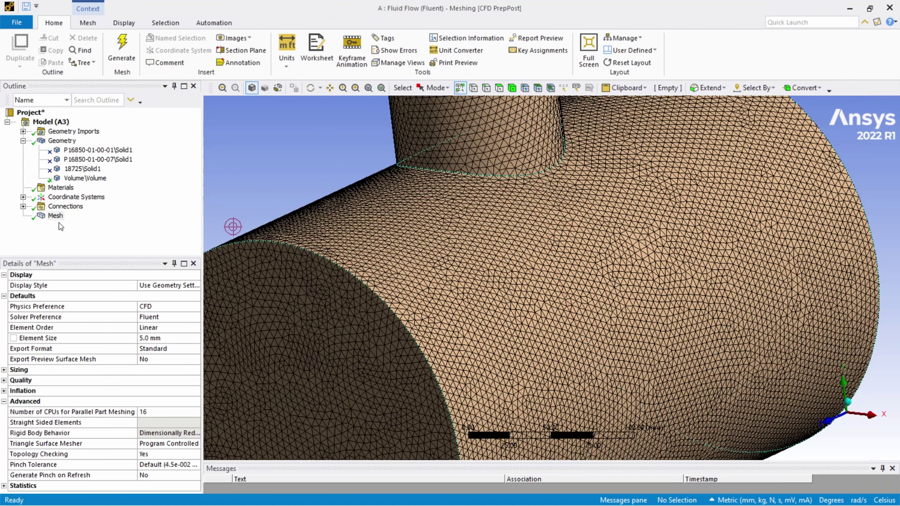
Insert an Inflation control under Mesh and scope its geometry to the Volume fluid body.
right_click(53, 218)
mouse_move(90, 223)
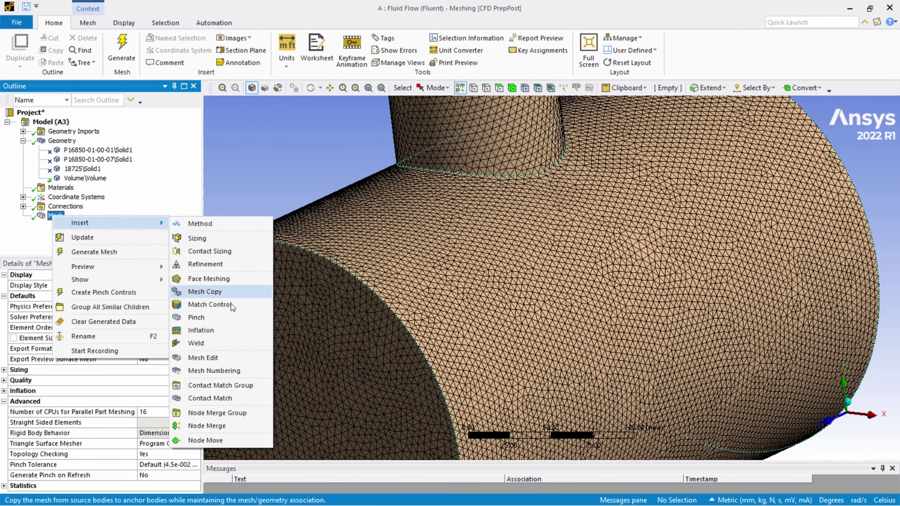
left_click(219, 331)
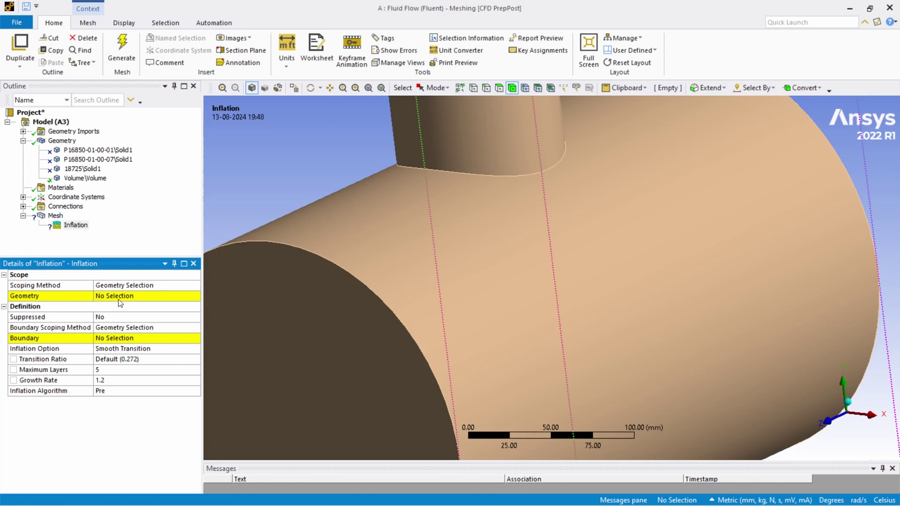
left_click(107, 298)
left_click(429, 261)
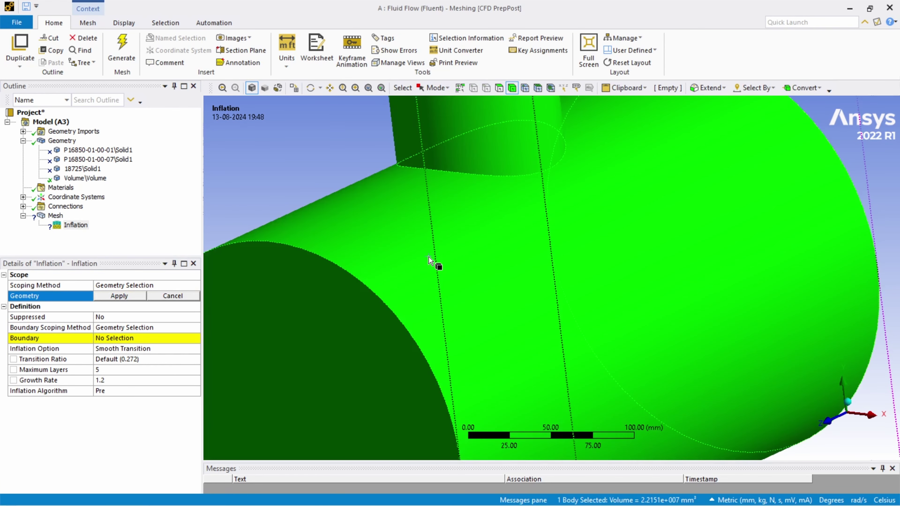
scroll(552, 161, "down", 3)
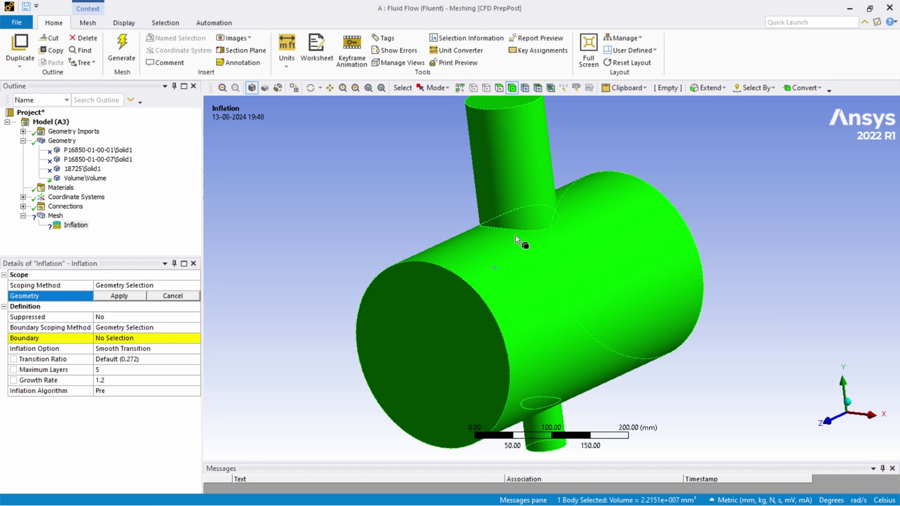
left_click(120, 296)
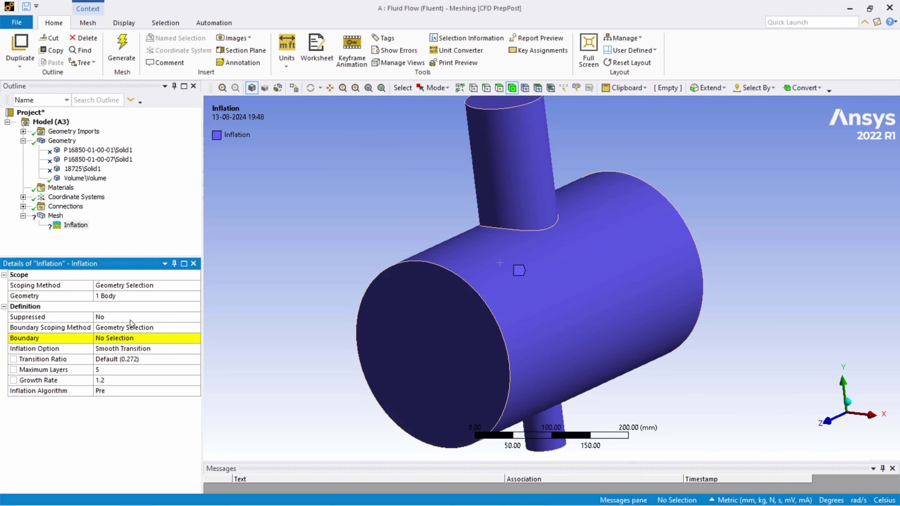
Assign the cylindrical walls of the main pipe, upper branch and lower branch as the inflation boundary.
left_click(104, 339)
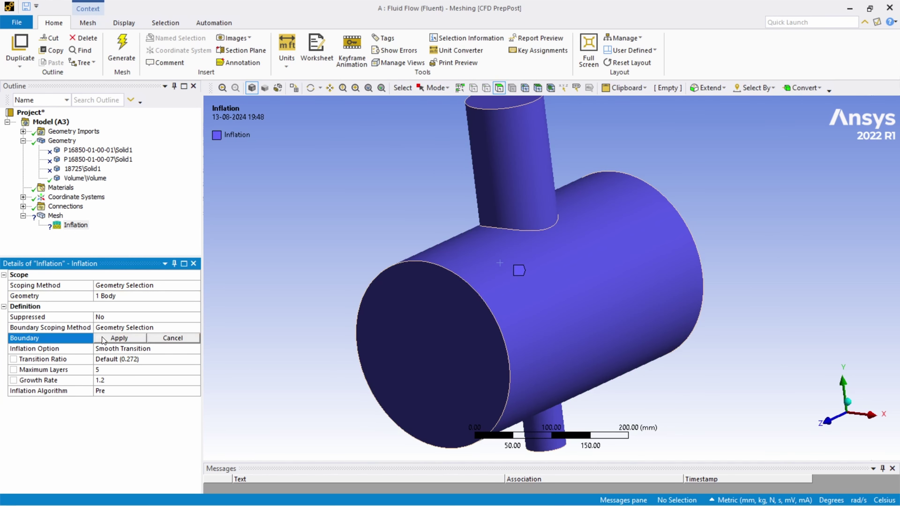
left_click(489, 273)
left_click(527, 181, "ctrl")
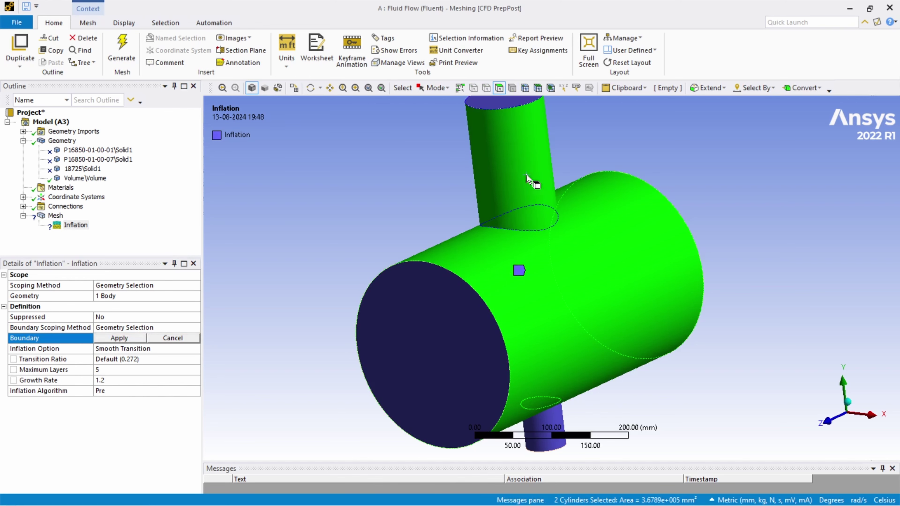
left_click(565, 420, "ctrl")
middle_click_drag(565, 420, 520, 244, "ctrl")
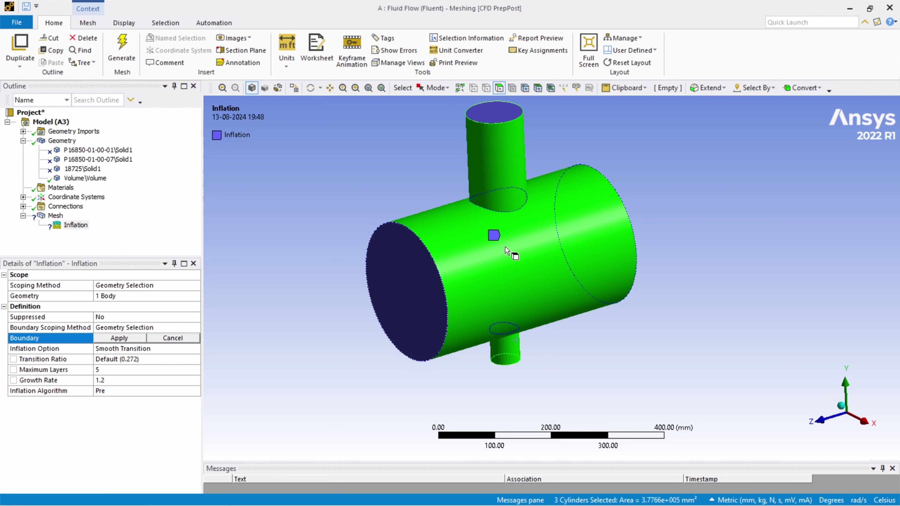
left_click(119, 338)
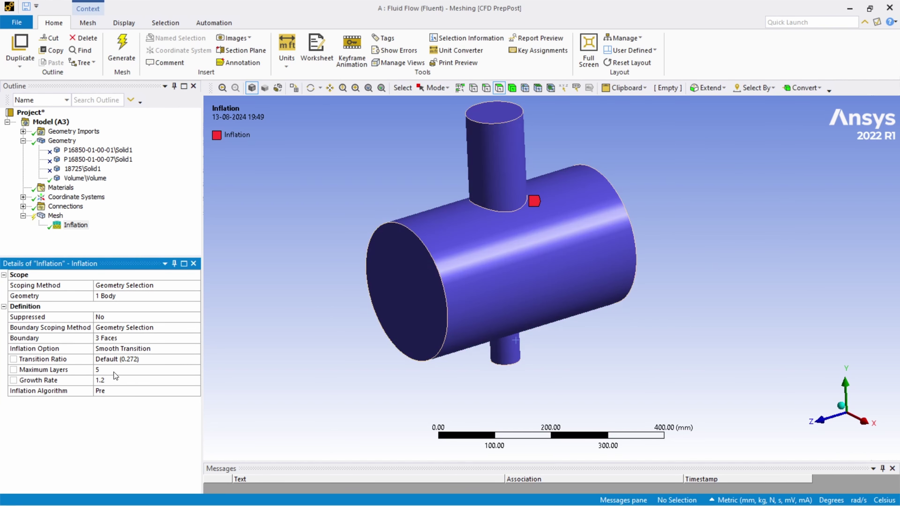
Generate the mesh with the inflation control and display the resulting mesh.
left_click(125, 54)
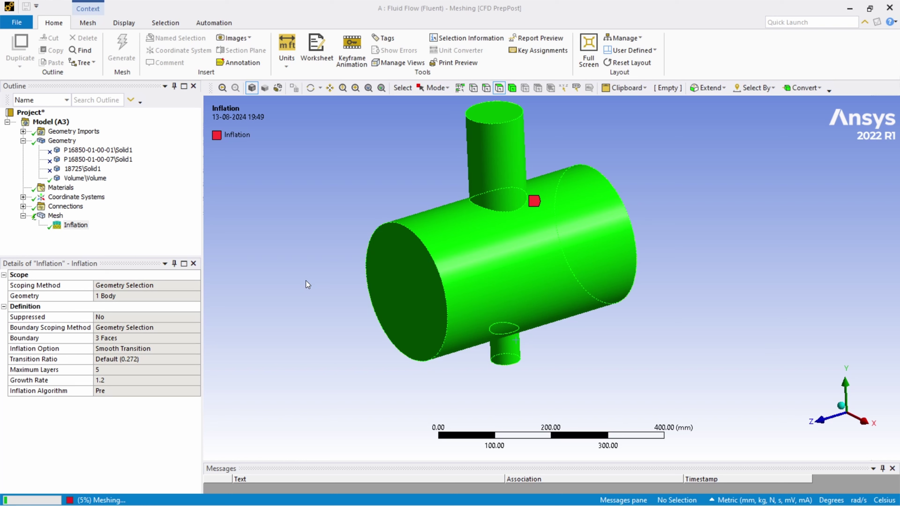
left_click(110, 500)
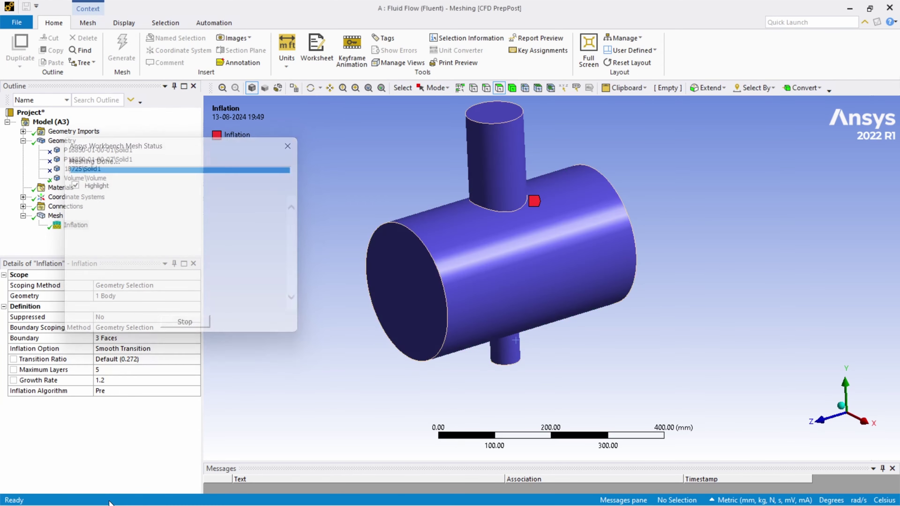
left_click(54, 217)
Examine the inflation layers on the main pipe's end face, the branch junction and the upper branch's end face.
scroll(466, 281, "up", 5)
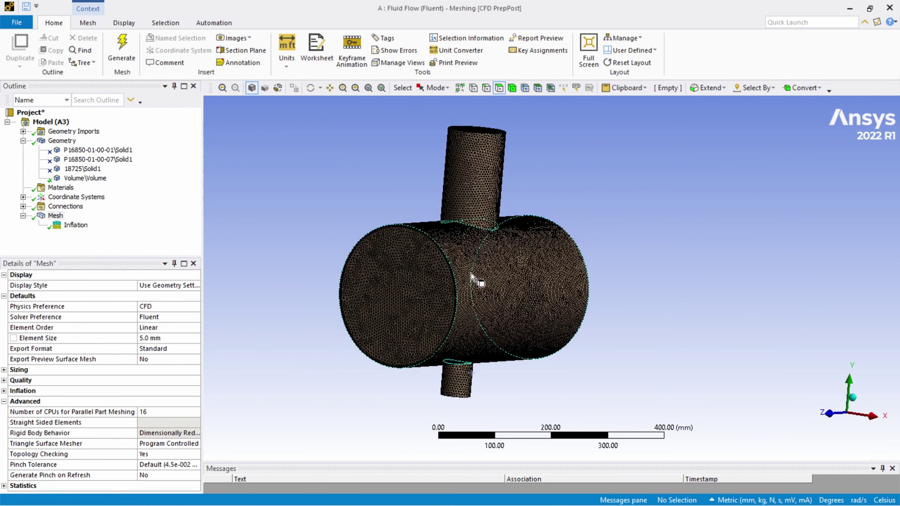
scroll(440, 312, "up", 8)
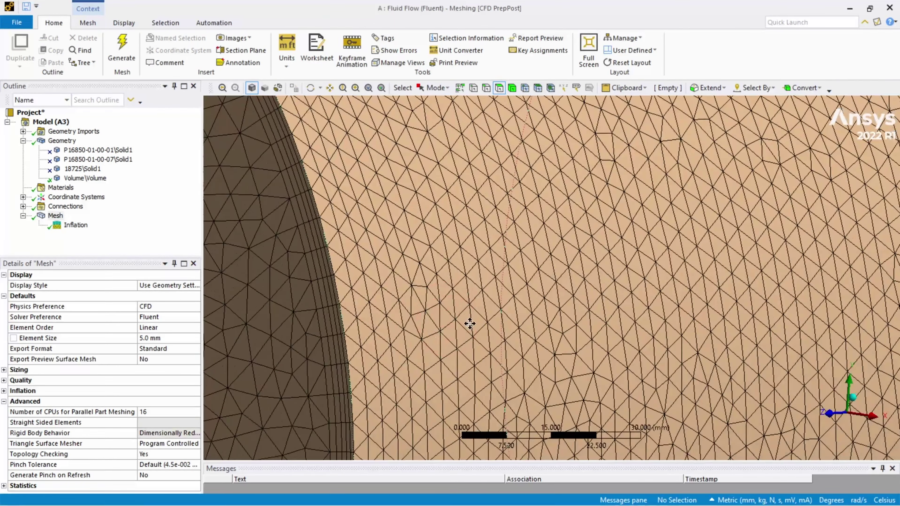
middle_click_drag(470, 324, 450, 291)
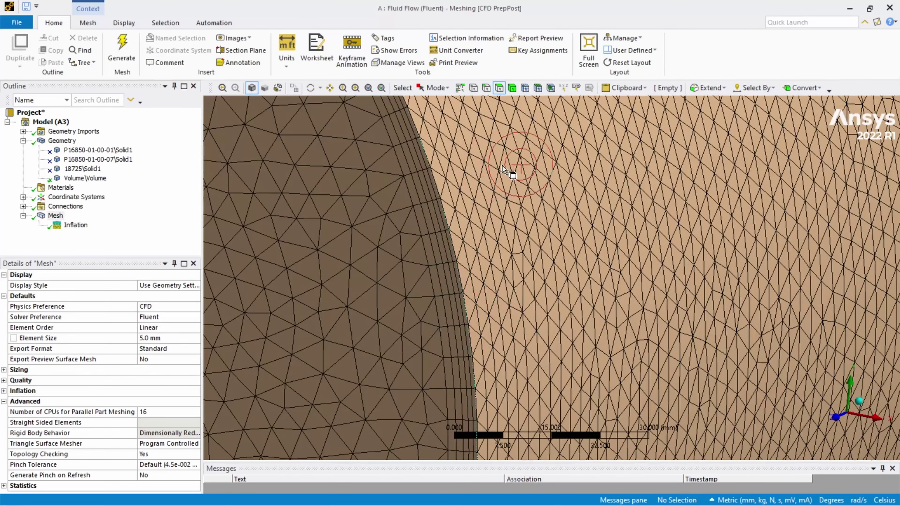
scroll(512, 177, "down", 10)
scroll(508, 319, "up", 10)
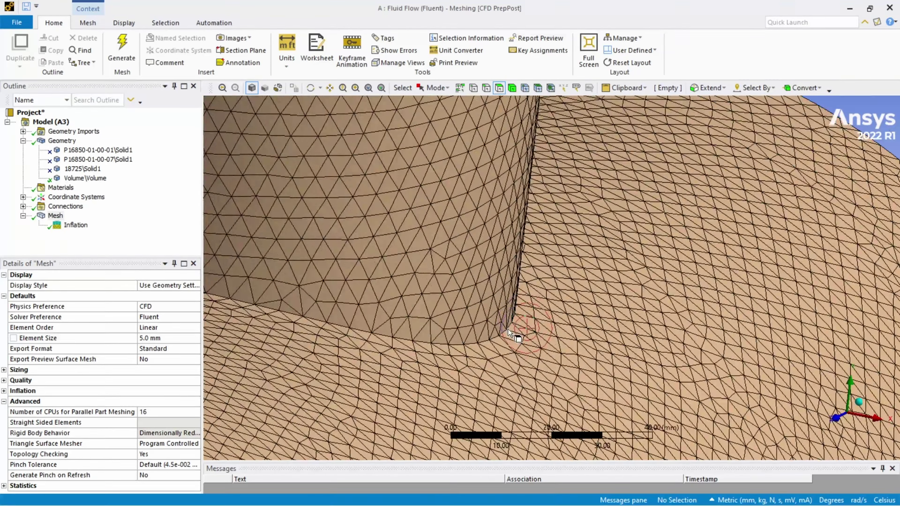
middle_click_drag(508, 328, 427, 342)
scroll(428, 328, "down", 10)
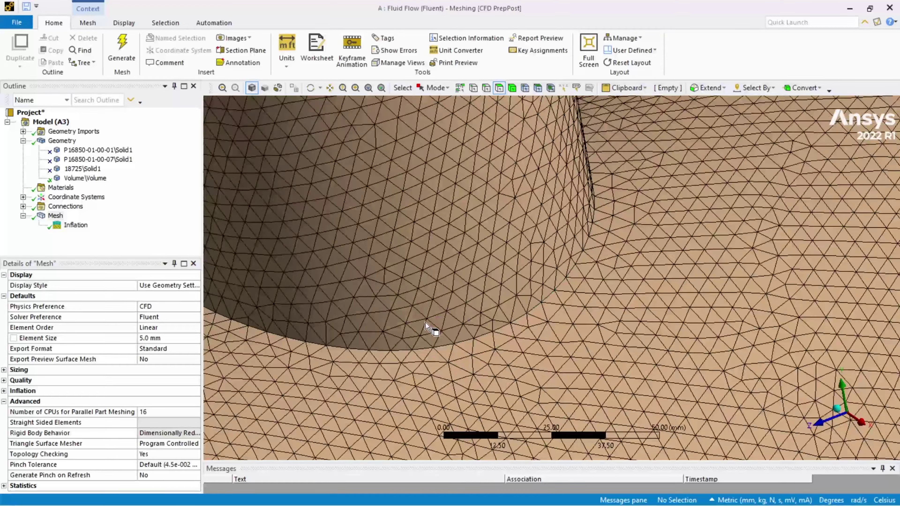
scroll(427, 323, "down", 5)
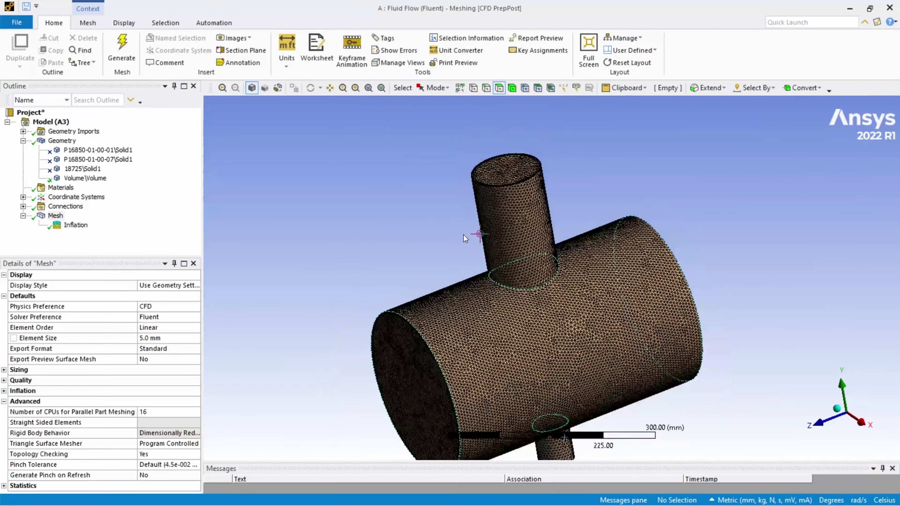
middle_click_drag(463, 235, 492, 193)
scroll(493, 250, "up", 8)
scroll(494, 251, "up", 4)
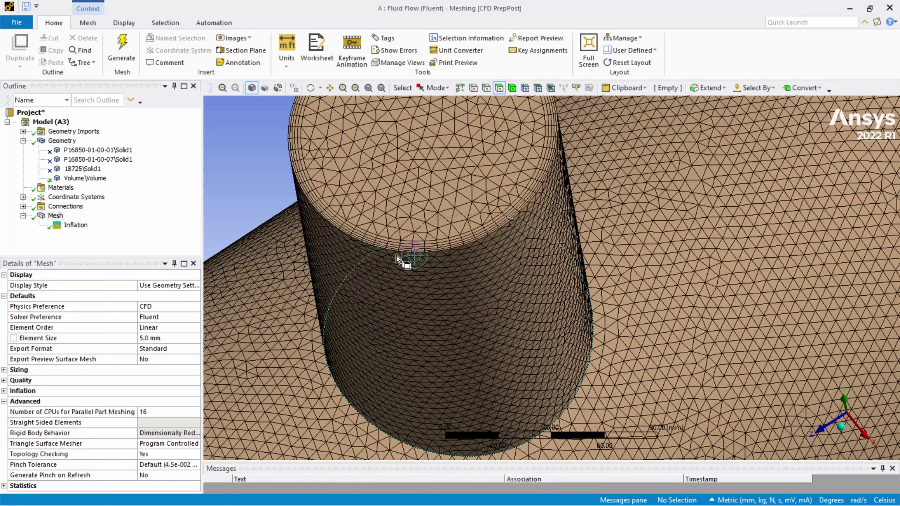
scroll(478, 317, "down", 8)
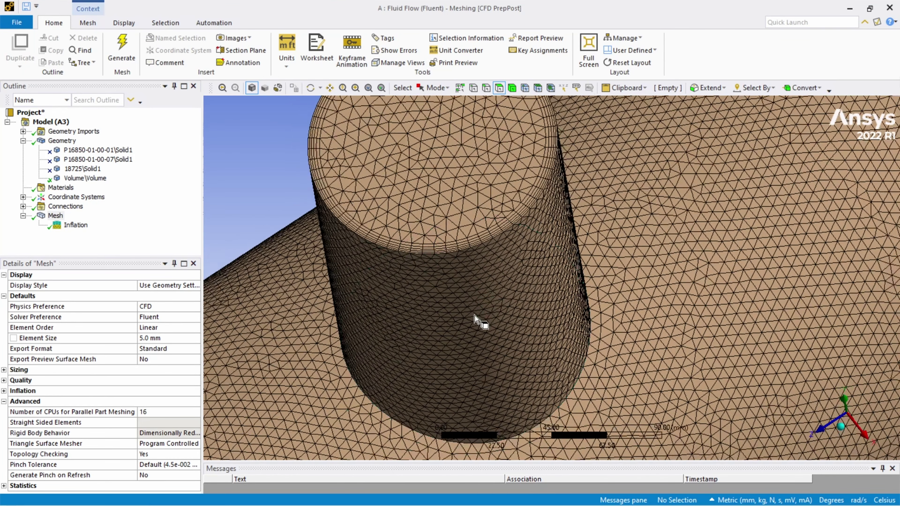
middle_click_drag(504, 377, 532, 302)
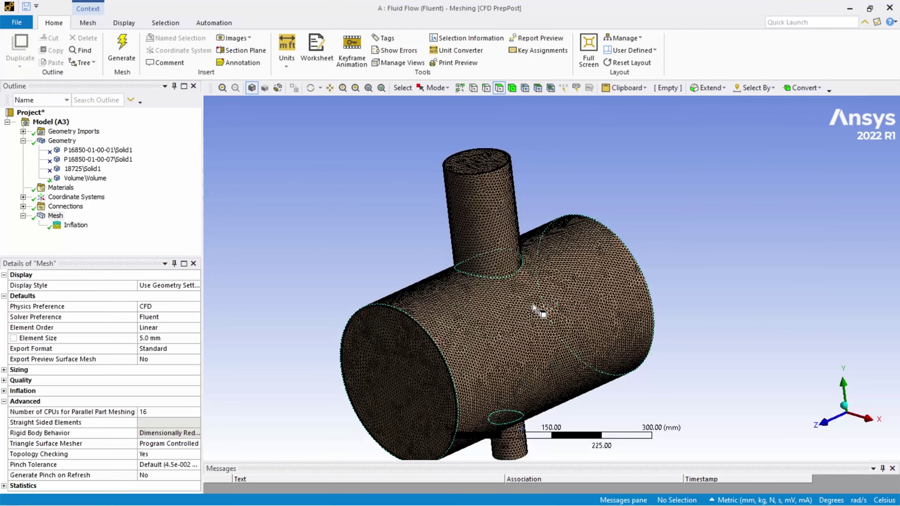